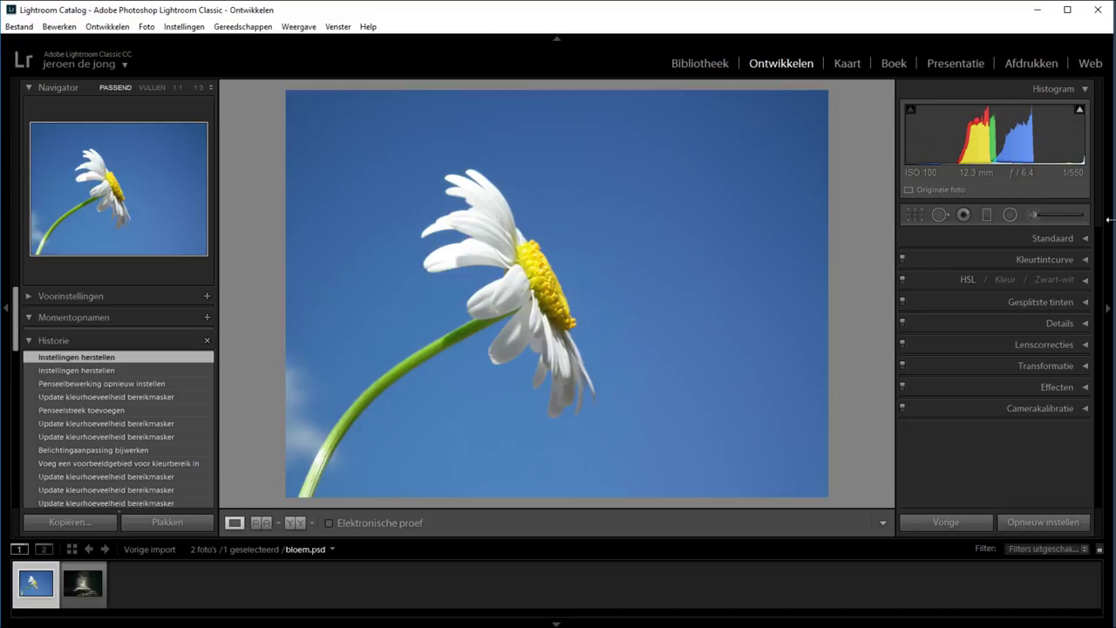
Step: Paint an Exposure -0.67 brush stroke over the upper-right sky and bring up the Range Mask choices
{"action": "left_click", "coordinate": [1059, 216]}
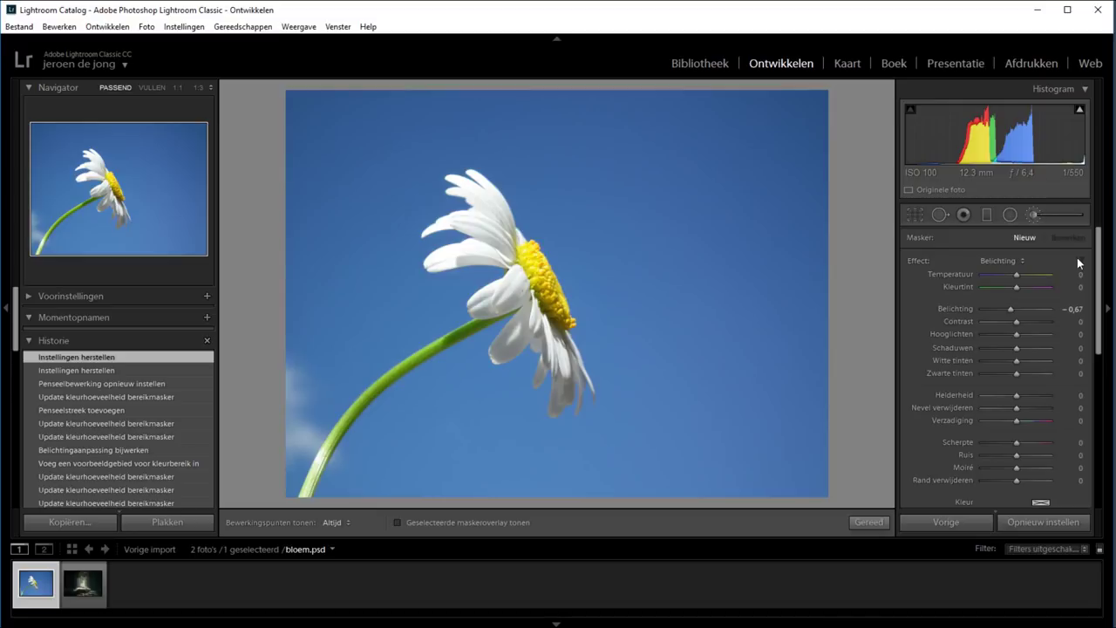
{"action": "left_click_drag", "start_coordinate": [1101, 270], "coordinate": [1088, 388]}
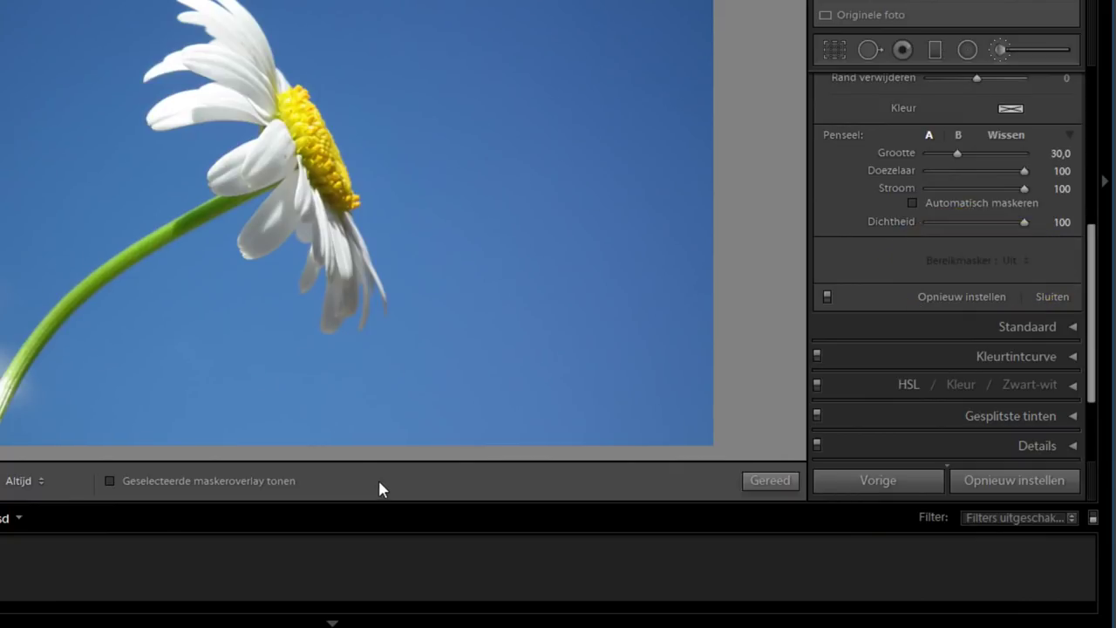
{"action": "key", "text": "h"}
{"action": "mouse_move", "coordinate": [516, 25]}
{"action": "left_mouse_down"}
{"action": "mouse_move", "coordinate": [553, 17]}
{"action": "mouse_move", "coordinate": [587, 209]}
{"action": "mouse_move", "coordinate": [596, 118]}
{"action": "mouse_move", "coordinate": [643, 217]}
{"action": "mouse_move", "coordinate": [610, 5]}
{"action": "mouse_move", "coordinate": [683, 224]}
{"action": "mouse_move", "coordinate": [617, 79]}
{"action": "left_mouse_up"}
{"action": "key", "text": "h"}
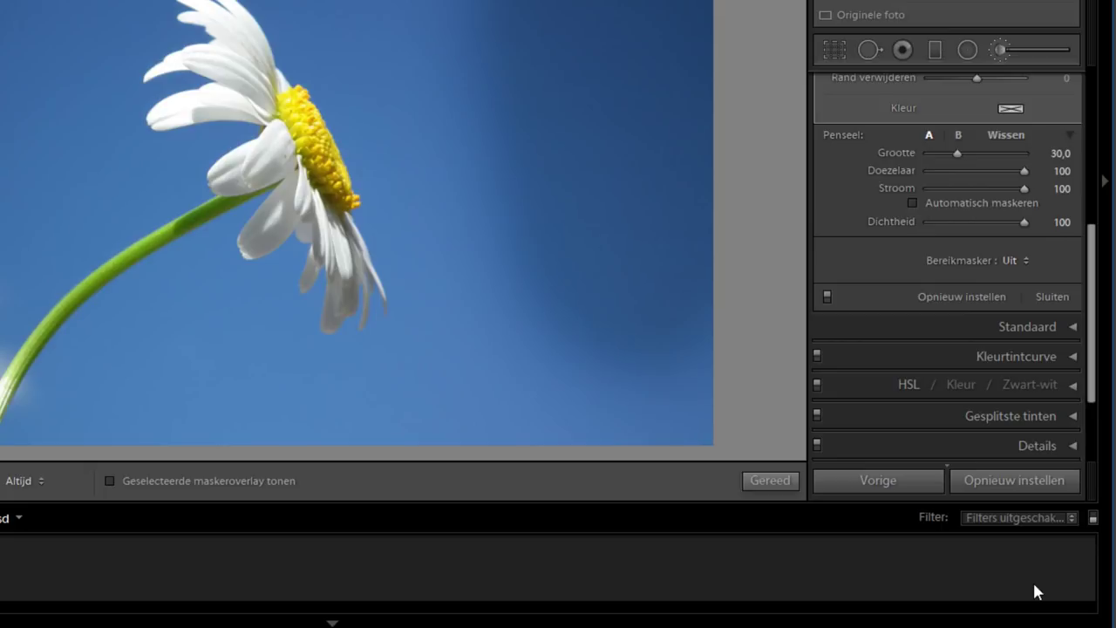
{"action": "left_click", "coordinate": [1013, 273]}
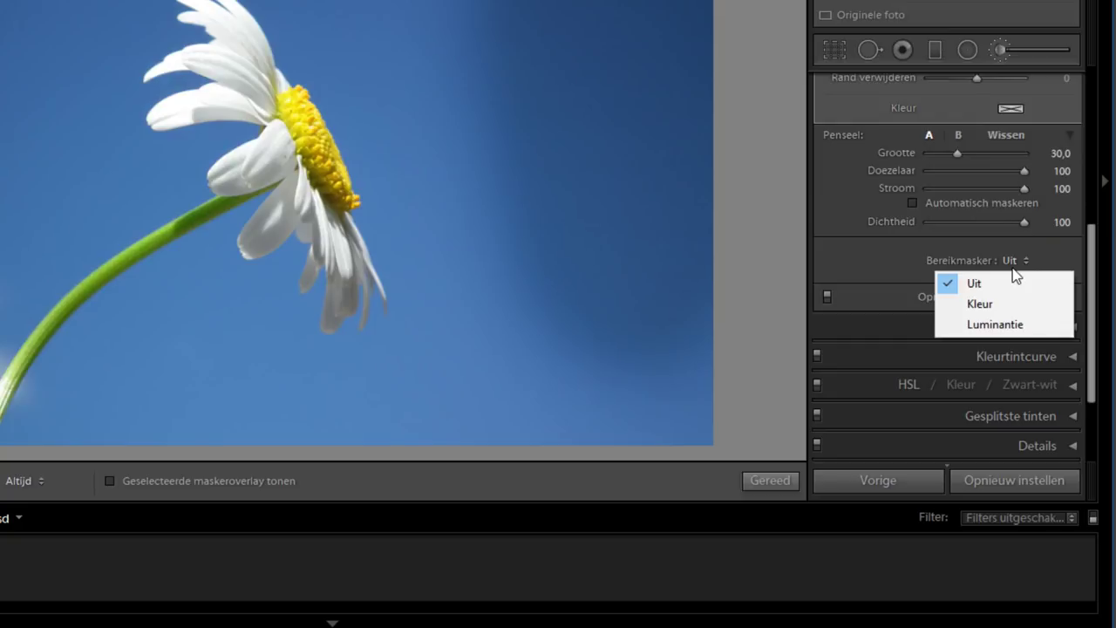
Step: Set the Range Mask to Color (Kleur), paint darkening across the sky and check coverage with the mask overlay
{"action": "left_click", "coordinate": [1002, 302]}
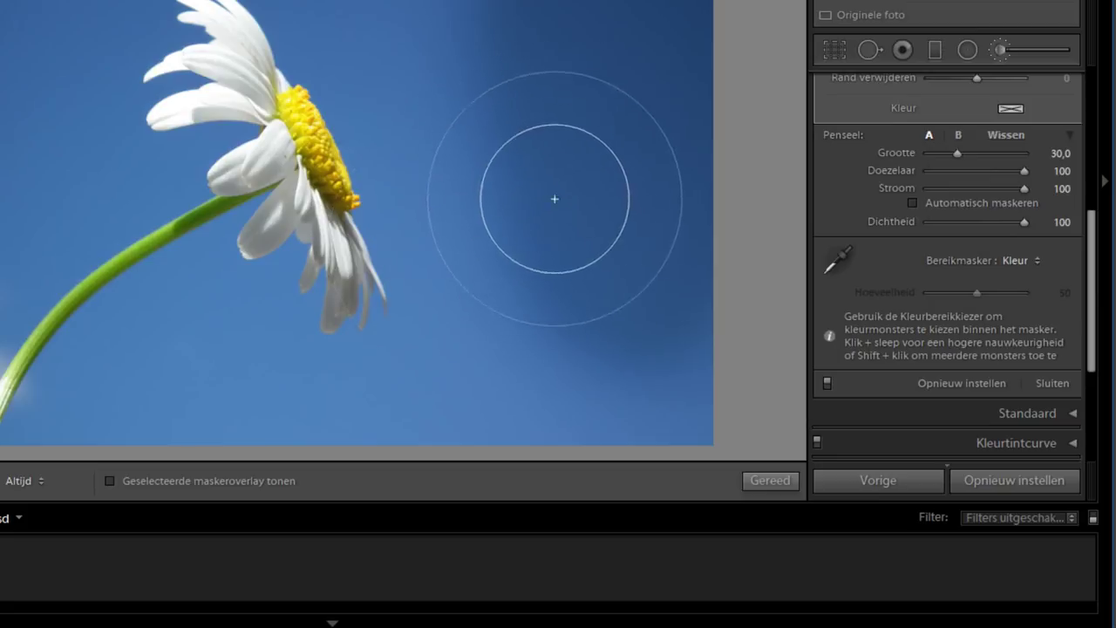
{"action": "key", "text": "h"}
{"action": "mouse_move", "coordinate": [553, 194]}
{"action": "left_mouse_down"}
{"action": "mouse_move", "coordinate": [486, 12]}
{"action": "mouse_move", "coordinate": [416, 368]}
{"action": "mouse_move", "coordinate": [267, 411]}
{"action": "mouse_move", "coordinate": [62, 523]}
{"action": "left_mouse_up"}
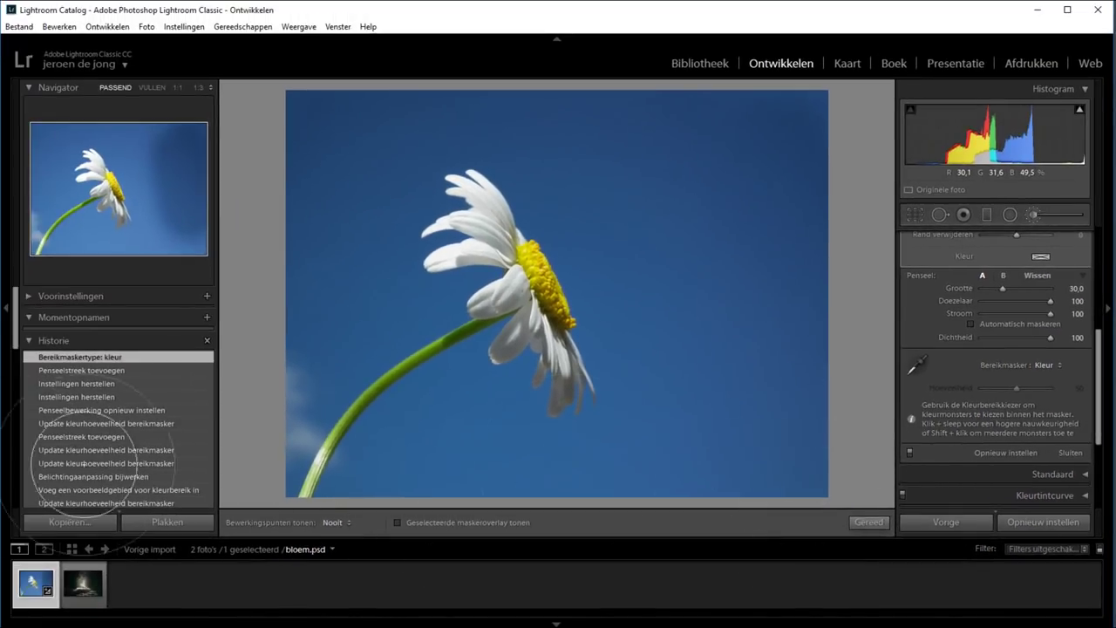
{"action": "left_click_drag", "start_coordinate": [356, 479], "coordinate": [411, 473]}
{"action": "key", "text": "h"}
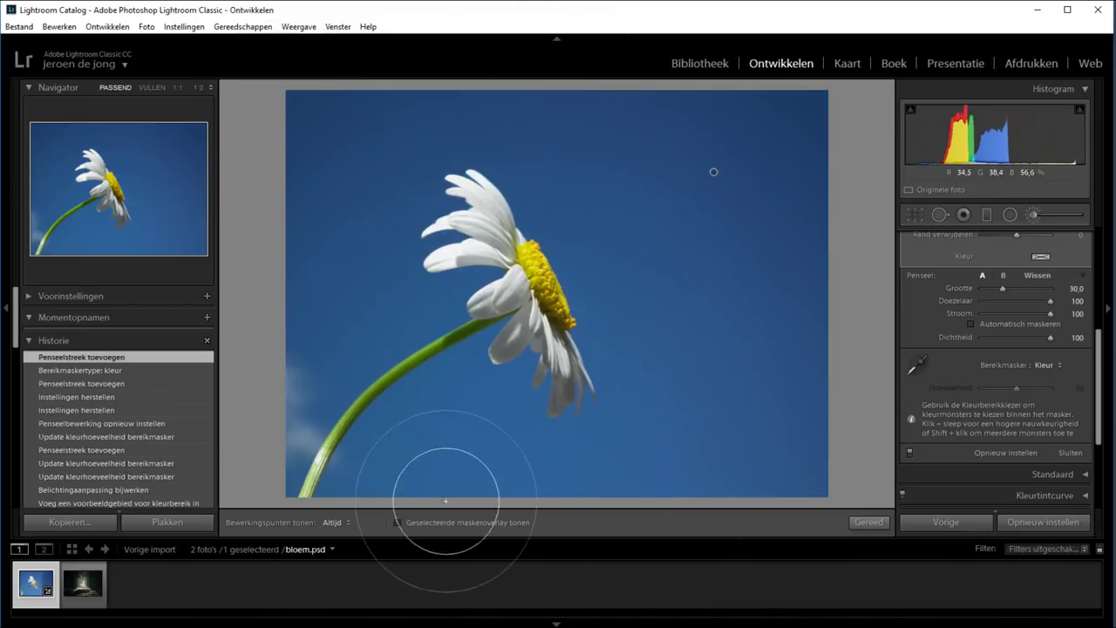
{"action": "left_click", "coordinate": [398, 523]}
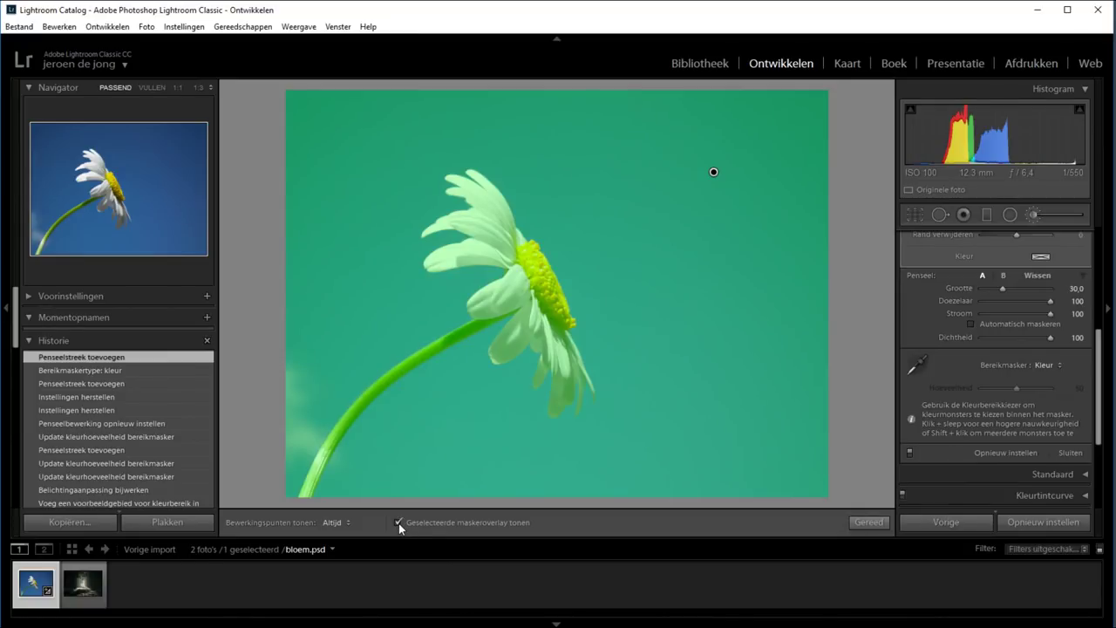
{"action": "left_click", "coordinate": [398, 523]}
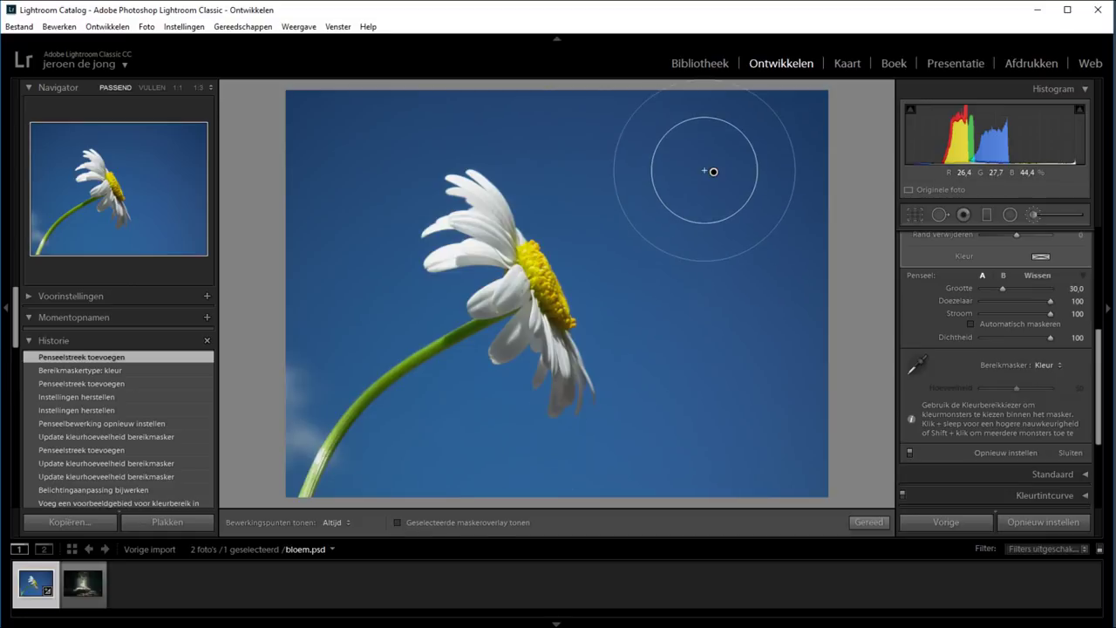
Step: Lower the brush Exposure (Belichting) to about -1.47 so the sky turns deep blue
{"action": "scroll", "coordinate": [988, 352], "scroll_direction": "up", "scroll_amount": 5}
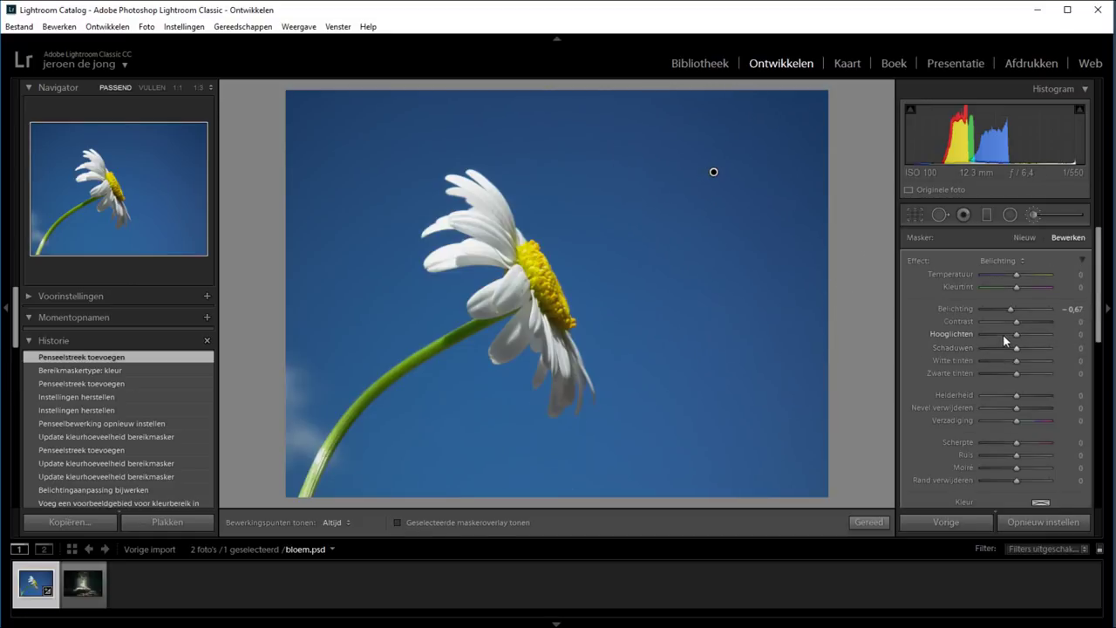
{"action": "mouse_move", "coordinate": [1009, 310]}
{"action": "left_mouse_down"}
{"action": "mouse_move", "coordinate": [981, 310]}
{"action": "mouse_move", "coordinate": [1002, 310]}
{"action": "left_mouse_up"}
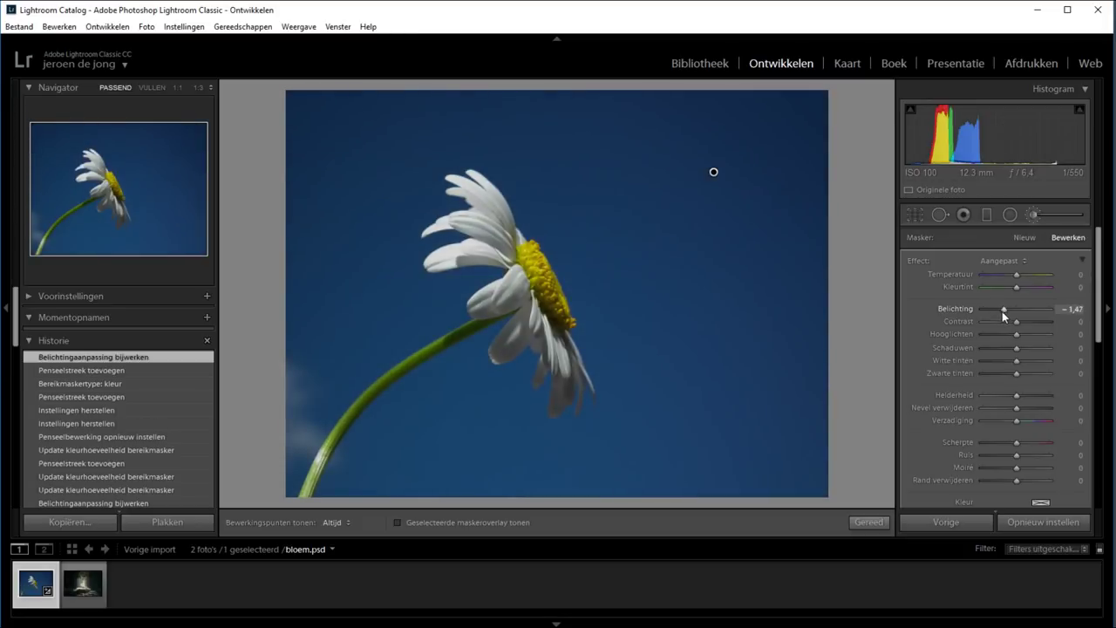
{"action": "scroll", "coordinate": [978, 375], "scroll_direction": "down", "scroll_amount": 3}
{"action": "scroll", "coordinate": [975, 381], "scroll_direction": "down", "scroll_amount": 1}
{"action": "scroll", "coordinate": [974, 382], "scroll_direction": "down", "scroll_amount": 2}
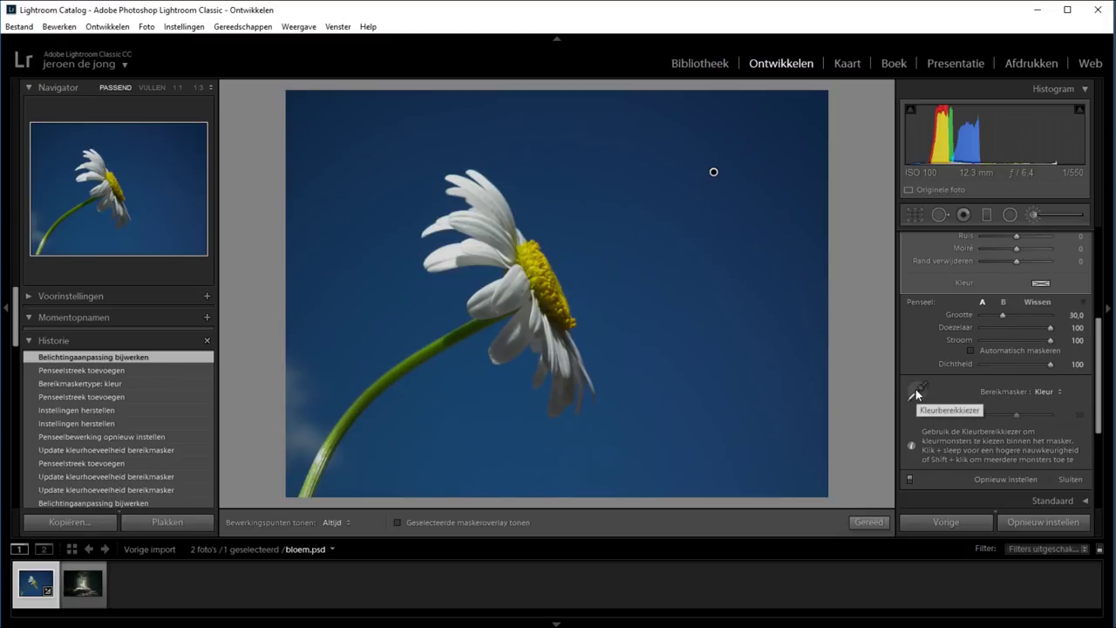
Step: Sample sky colours with the Color Range eyedropper at top-right, right, upper-left, left and beside the stem, overlay shown
{"action": "left_click", "coordinate": [922, 397]}
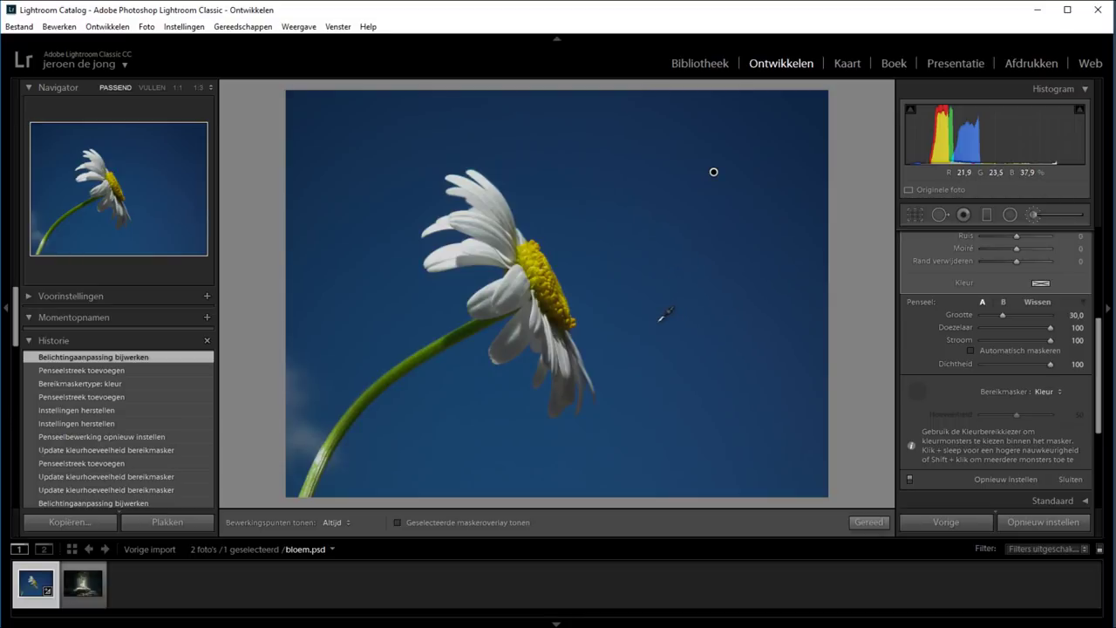
{"action": "left_click", "coordinate": [662, 319]}
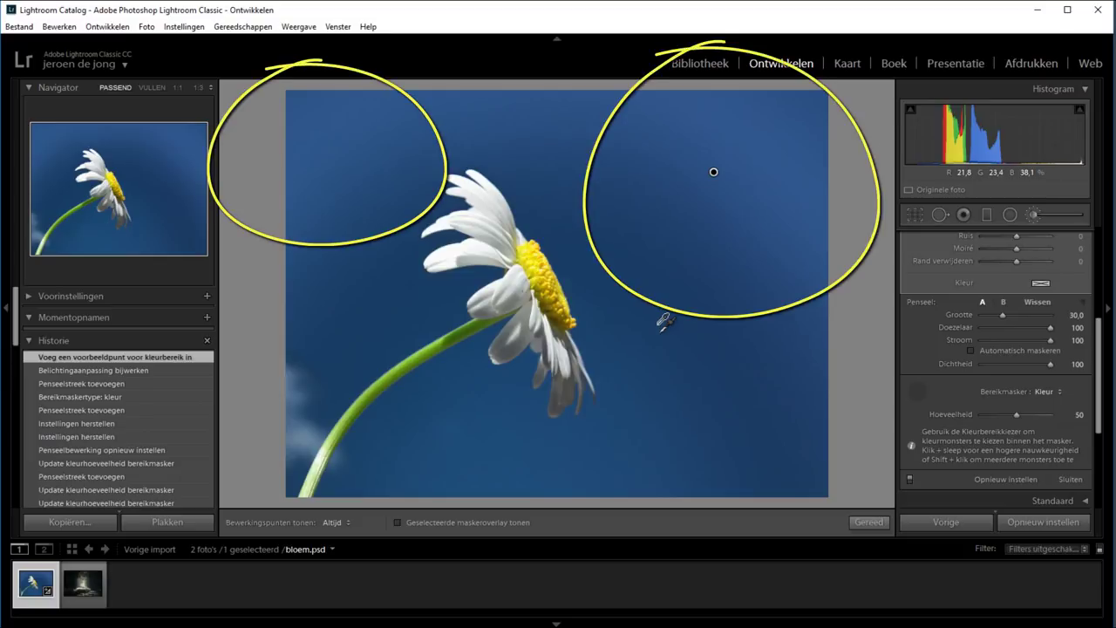
{"action": "key", "text": "o"}
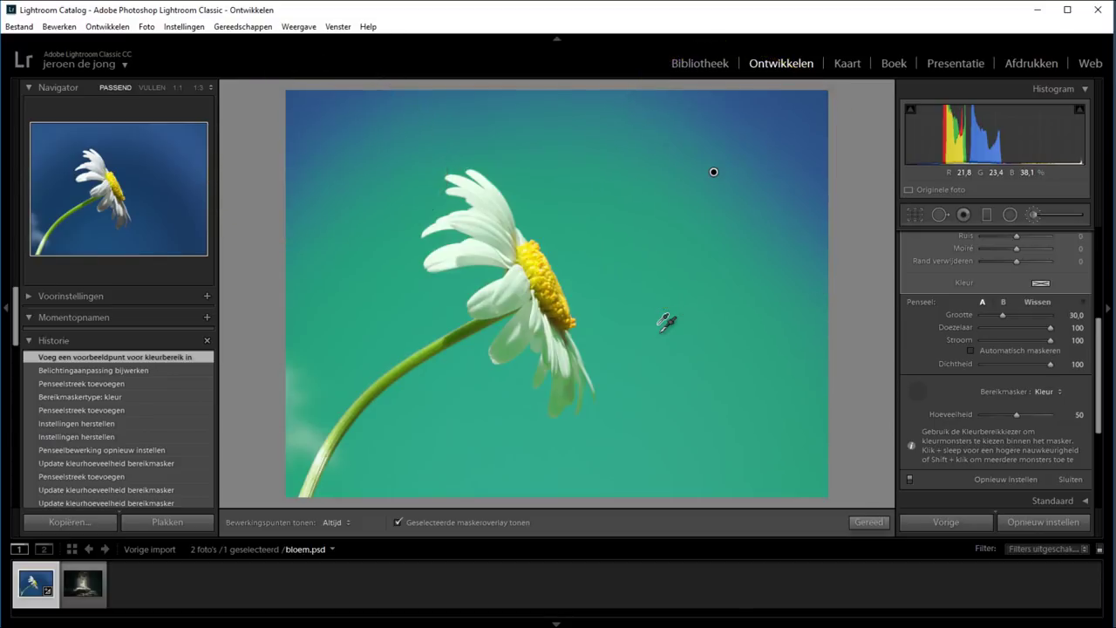
{"action": "left_click", "coordinate": [796, 139]}
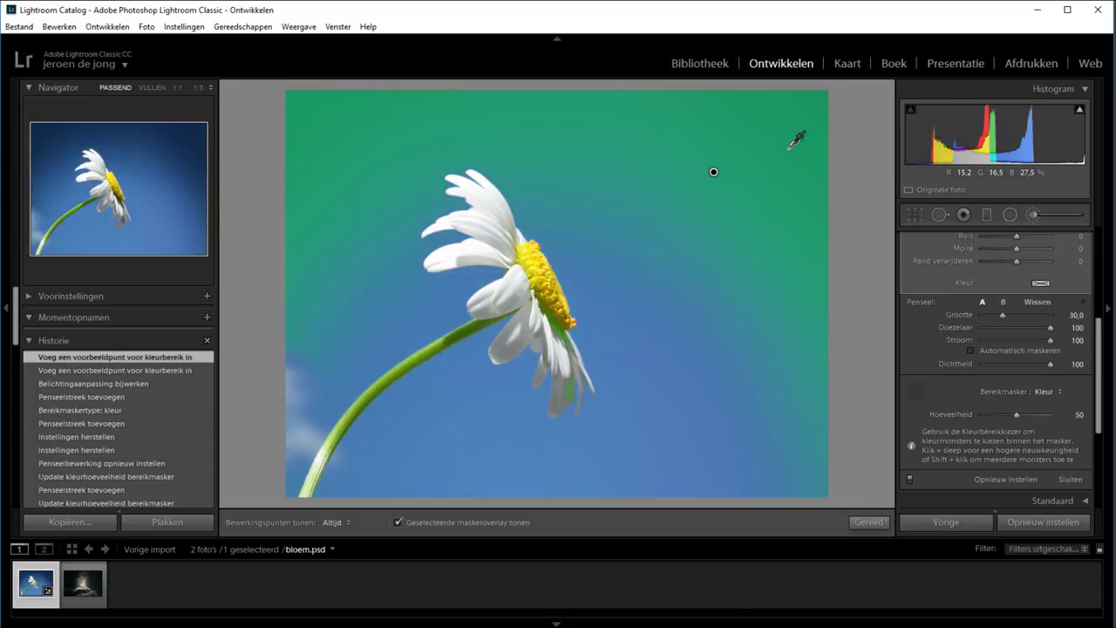
{"action": "left_click", "coordinate": [773, 455]}
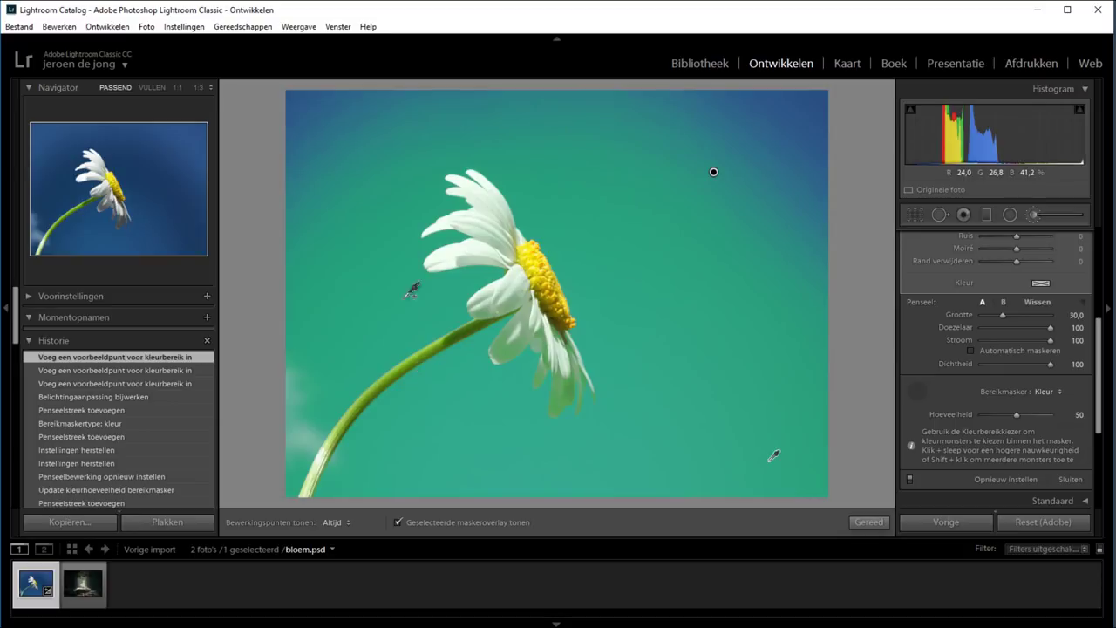
{"action": "left_click", "coordinate": [810, 109]}
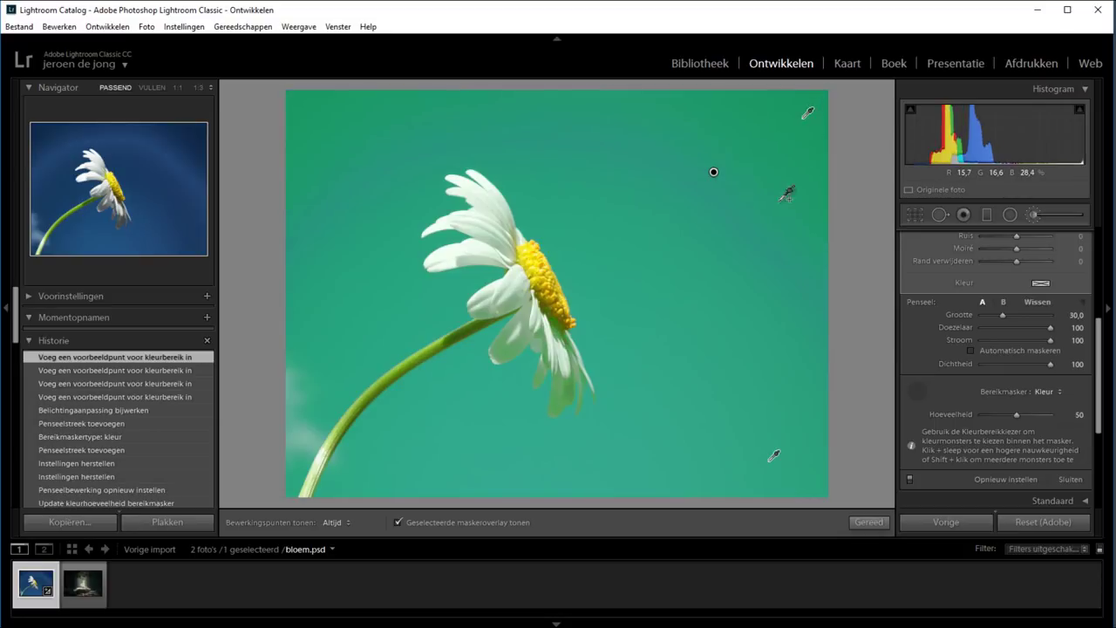
{"action": "left_click", "coordinate": [764, 225]}
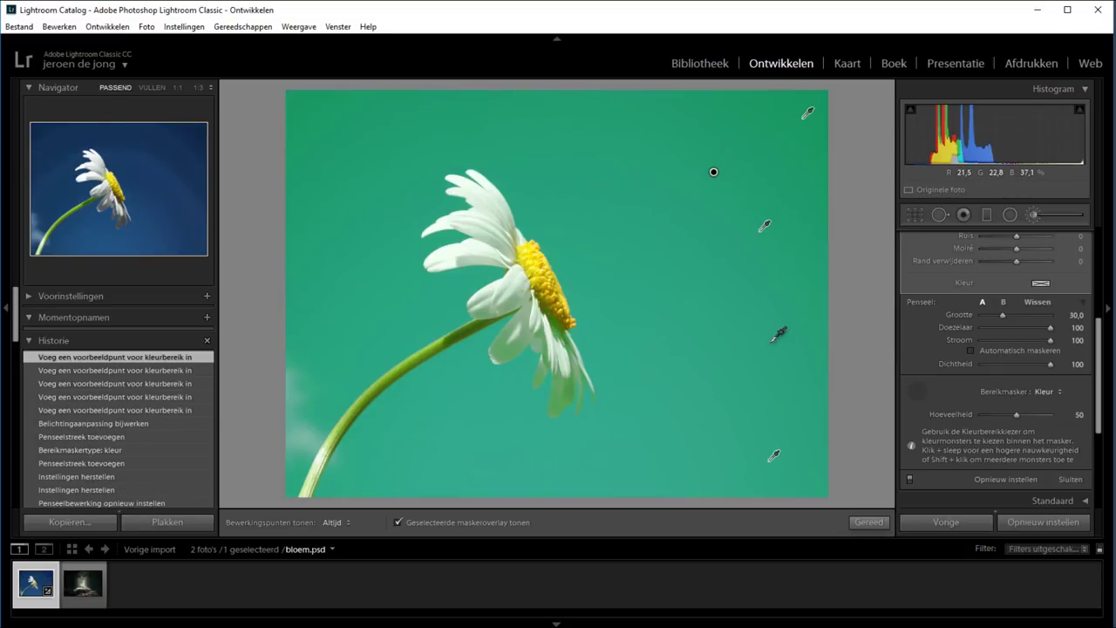
{"action": "left_click", "coordinate": [340, 174], "text": "shift"}
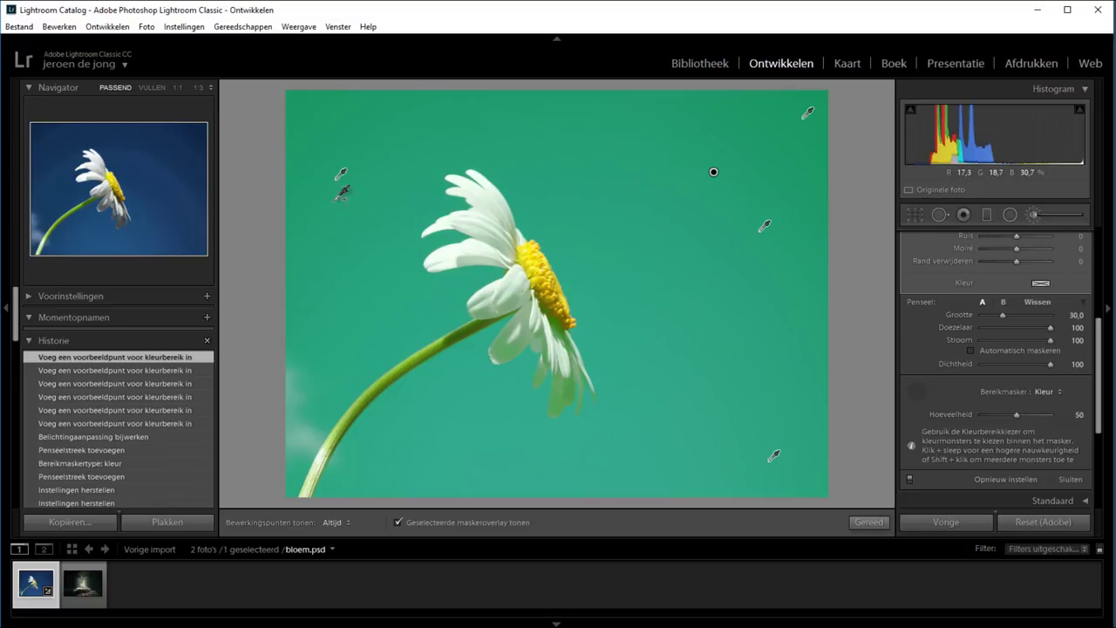
{"action": "left_click", "coordinate": [339, 261], "text": "shift"}
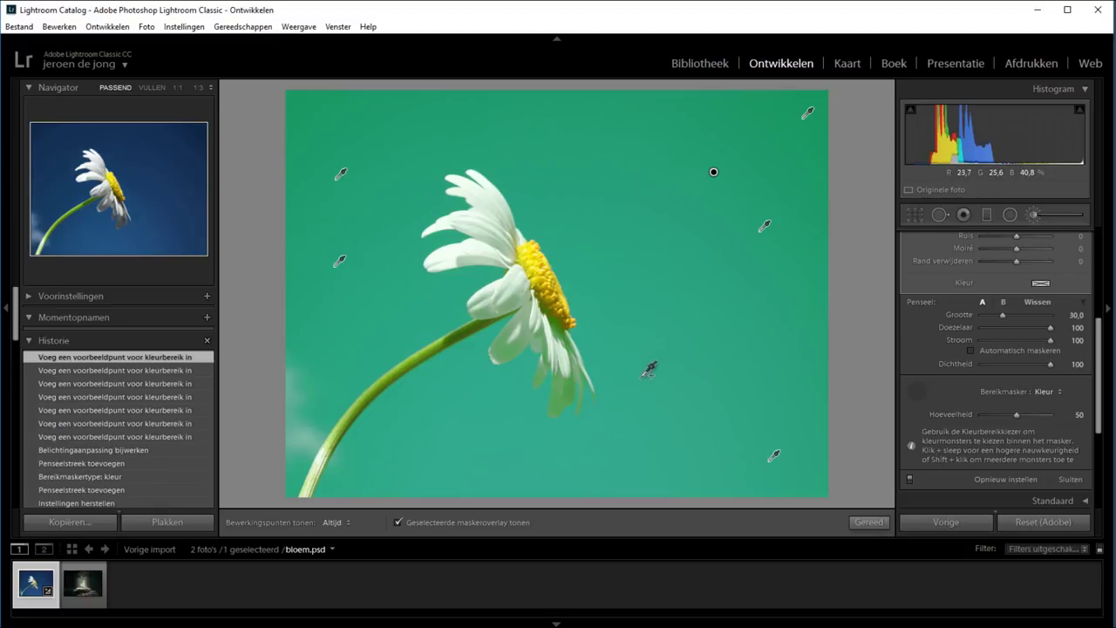
{"action": "left_click", "coordinate": [720, 409], "text": "shift"}
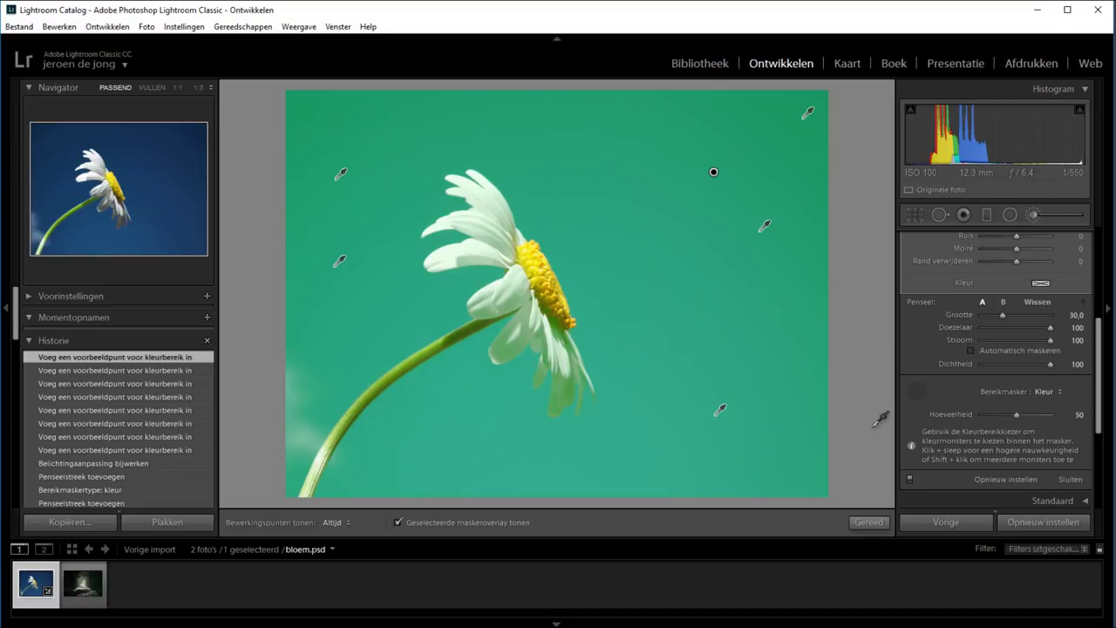
Step: Show the mask overlay in magenta and lower the colour range Amount (Hoeveelheid) from 50 to 0
{"action": "key", "text": "o"}
{"action": "key", "text": "o"}
{"action": "key", "text": "o"}
{"action": "key", "text": "shift+o"}
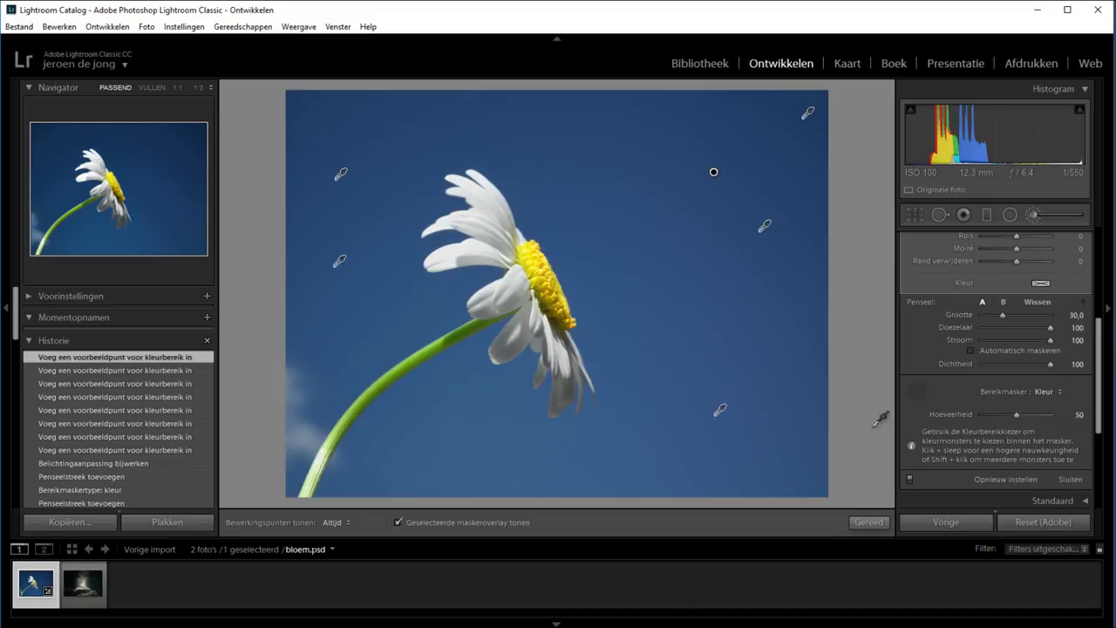
{"action": "key", "text": "shift+o"}
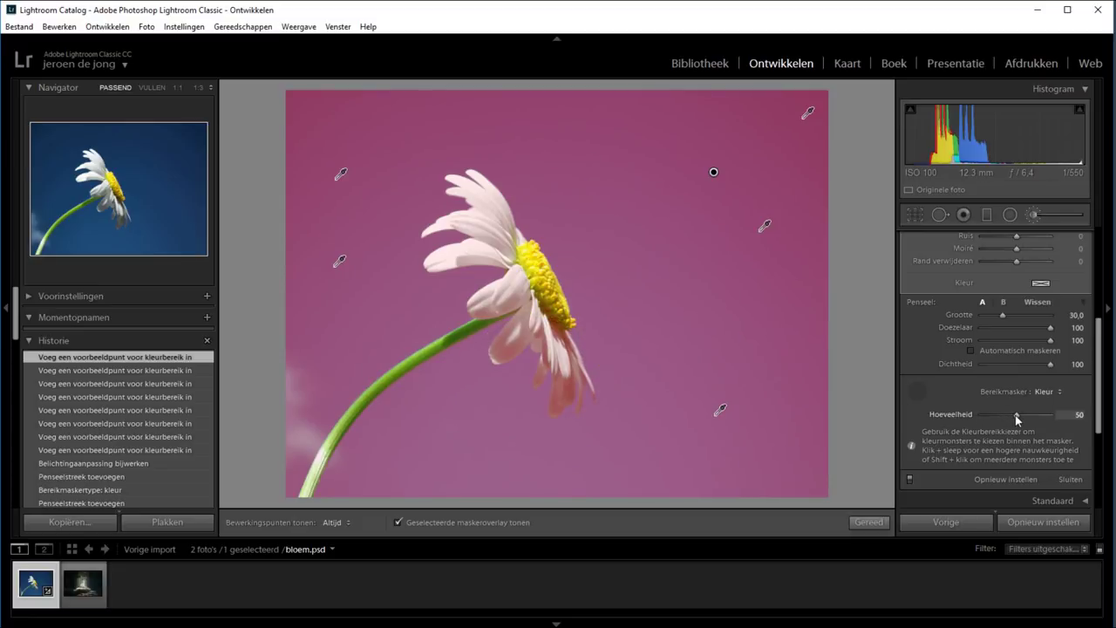
{"action": "left_click_drag", "start_coordinate": [1014, 415], "coordinate": [985, 421]}
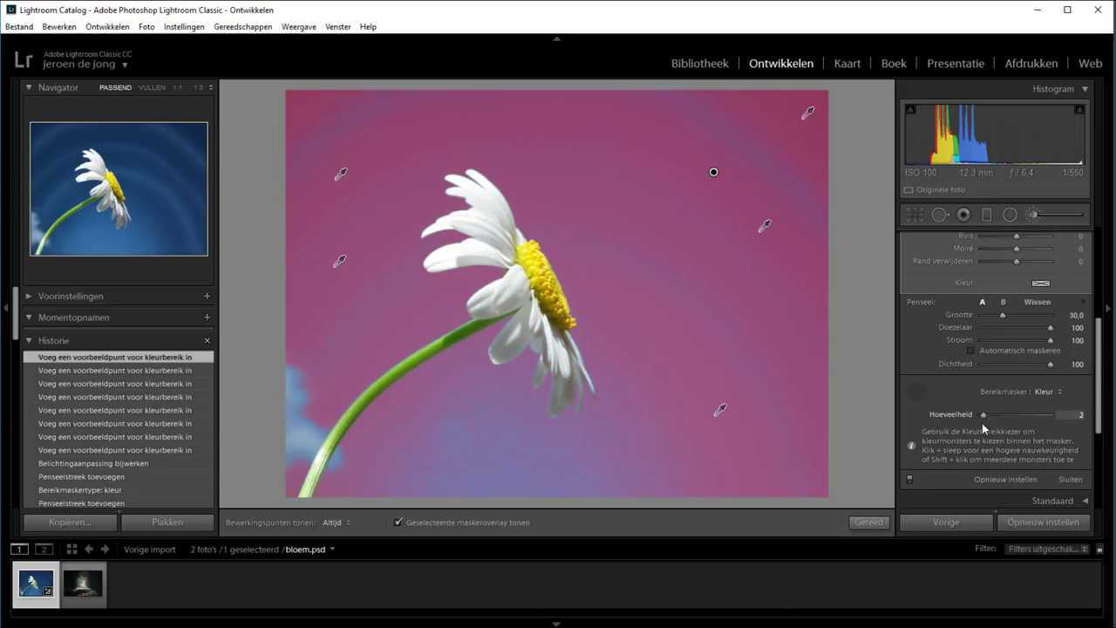
{"action": "left_click_drag", "start_coordinate": [977, 423], "coordinate": [981, 421]}
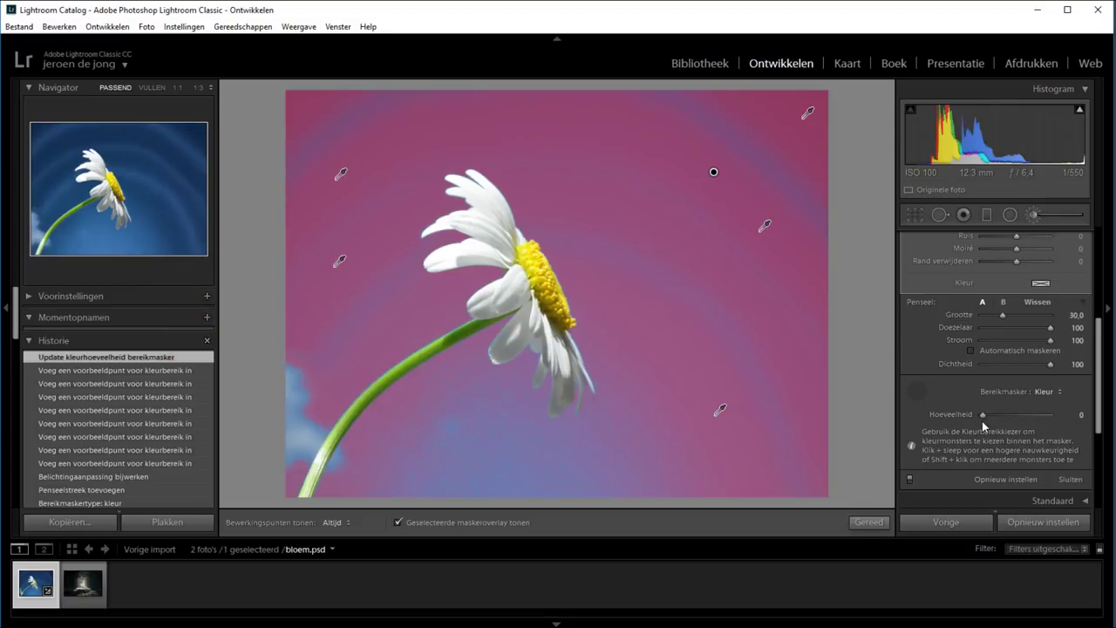
Step: Reset the brush, set Exposure -2,10 and size 50,5, and paint it over the whole photo
{"action": "left_click", "coordinate": [994, 481]}
{"action": "scroll", "coordinate": [1040, 366], "scroll_direction": "up", "scroll_amount": 4}
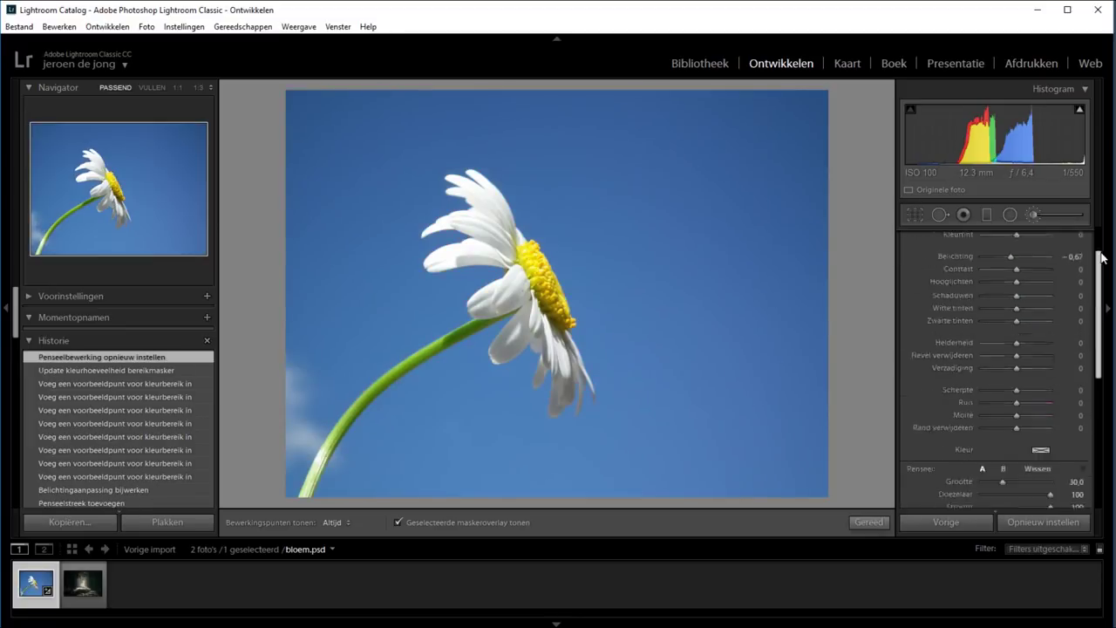
{"action": "scroll", "coordinate": [1102, 257], "scroll_direction": "up", "scroll_amount": 3}
{"action": "left_click_drag", "start_coordinate": [1010, 309], "coordinate": [998, 309]}
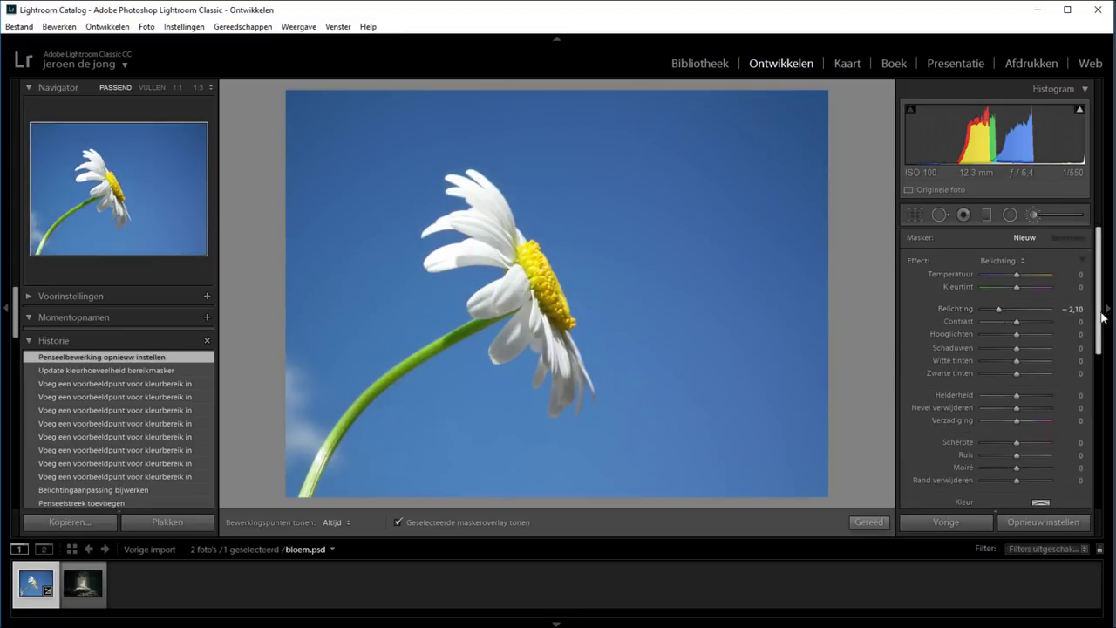
{"action": "scroll", "coordinate": [1102, 318], "scroll_direction": "down", "scroll_amount": 3}
{"action": "scroll", "coordinate": [1046, 349], "scroll_direction": "down", "scroll_amount": 2}
{"action": "left_click_drag", "start_coordinate": [1016, 357], "coordinate": [1018, 360]}
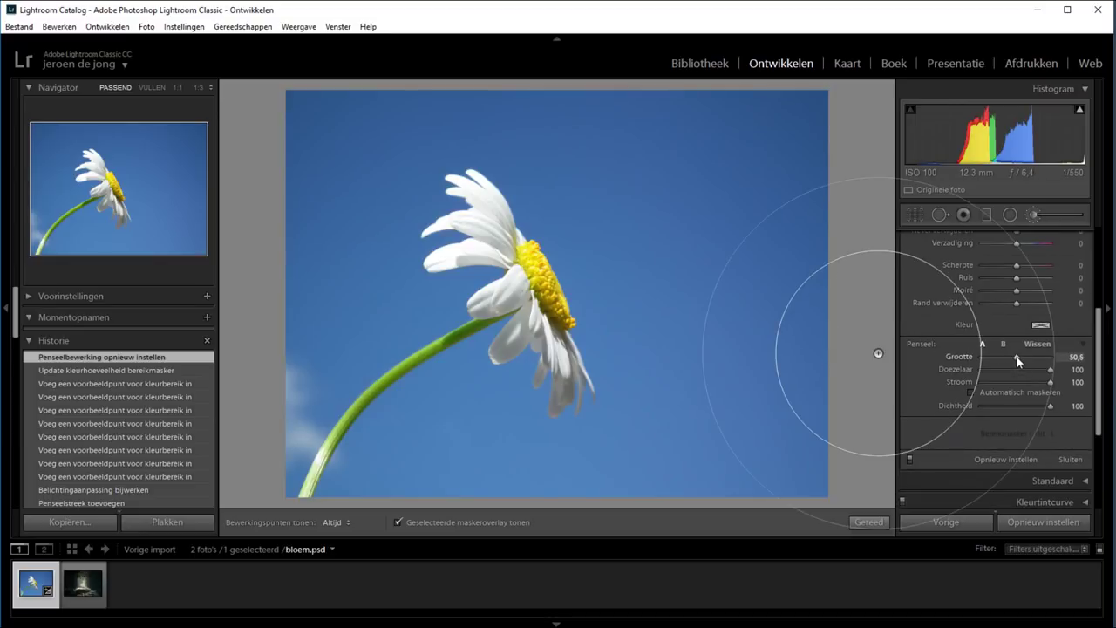
{"action": "mouse_move", "coordinate": [785, 436]}
{"action": "left_mouse_down"}
{"action": "mouse_move", "coordinate": [386, 558]}
{"action": "mouse_move", "coordinate": [361, 462]}
{"action": "left_mouse_up"}
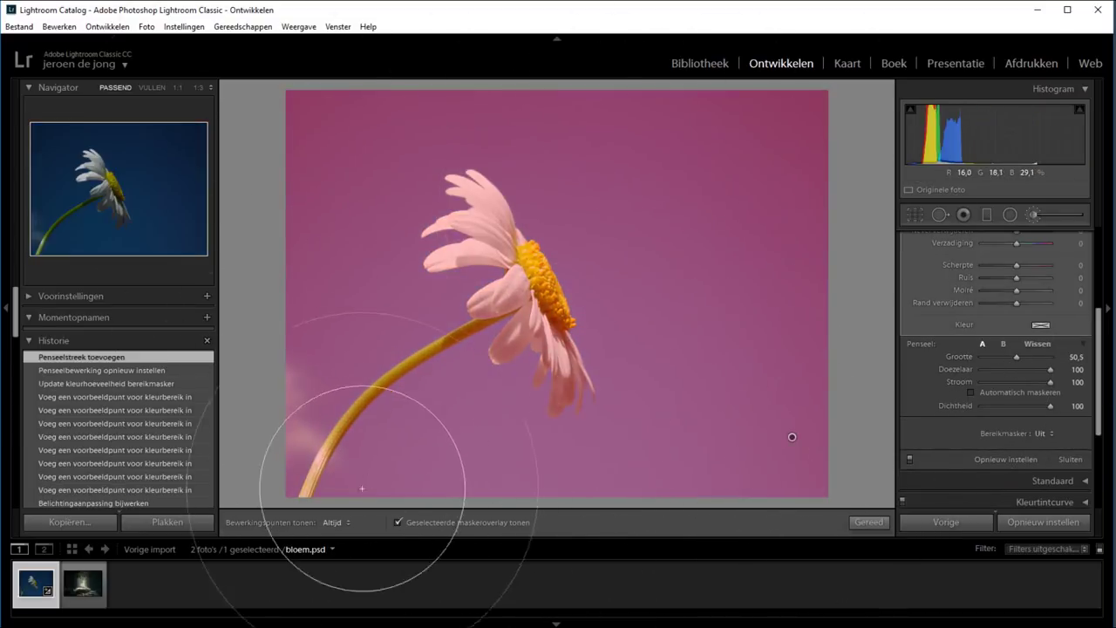
{"action": "left_click", "coordinate": [396, 522]}
Step: Set the brush's Range Mask to Color (Kleur) and take the colour sampler
{"action": "left_click_drag", "start_coordinate": [1099, 394], "coordinate": [1113, 460]}
{"action": "left_click", "coordinate": [1033, 309]}
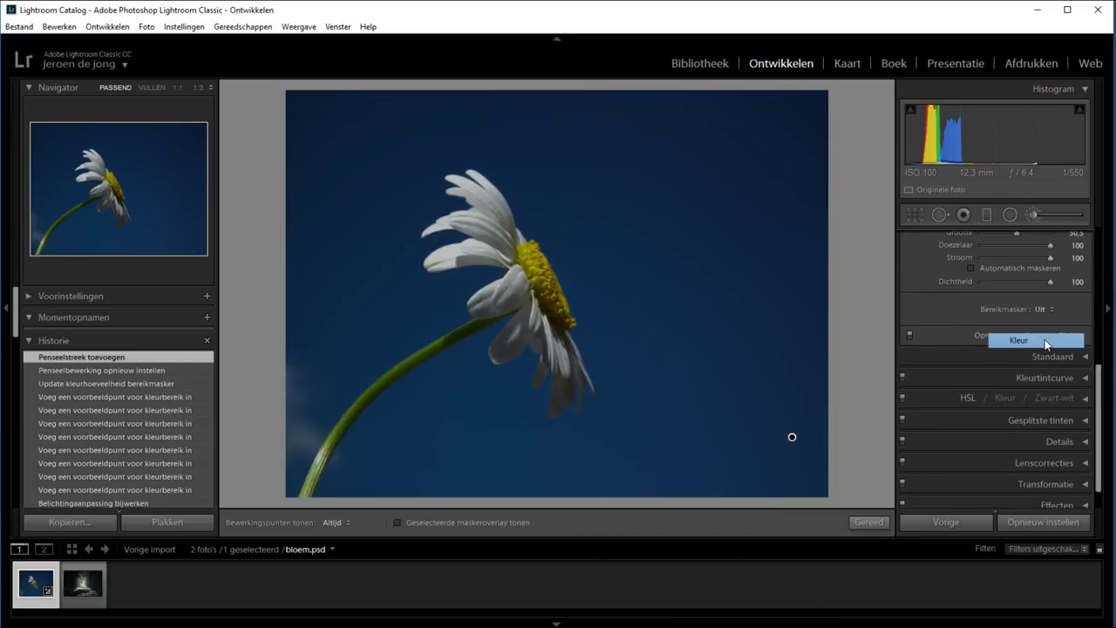
{"action": "left_click", "coordinate": [1045, 341]}
{"action": "left_click", "coordinate": [916, 311]}
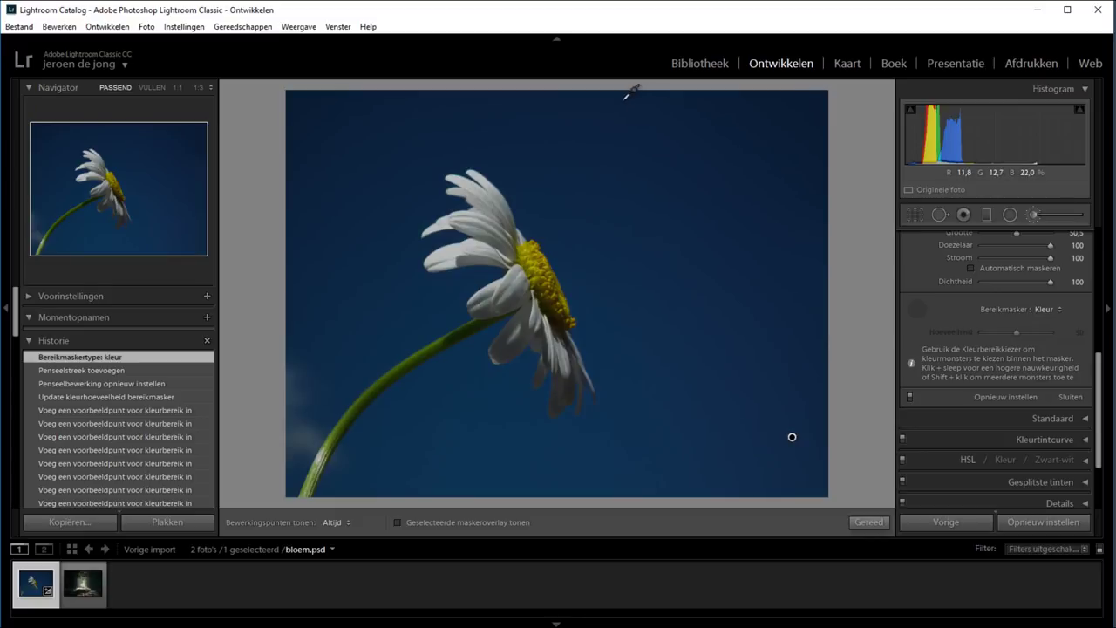
Step: Sample sky colours with eyedropper rectangles, overlay on, and set the Color range Amount to 0
{"action": "mouse_move", "coordinate": [624, 101]}
{"action": "left_mouse_down"}
{"action": "mouse_move", "coordinate": [772, 456]}
{"action": "mouse_move", "coordinate": [821, 492]}
{"action": "left_mouse_up"}
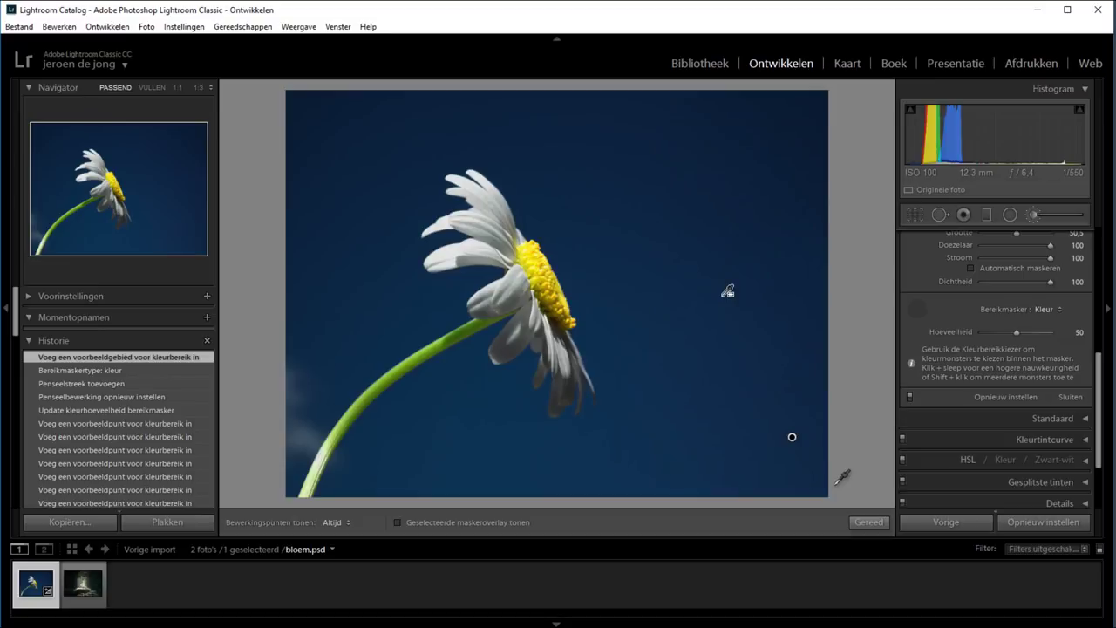
{"action": "key", "text": "o"}
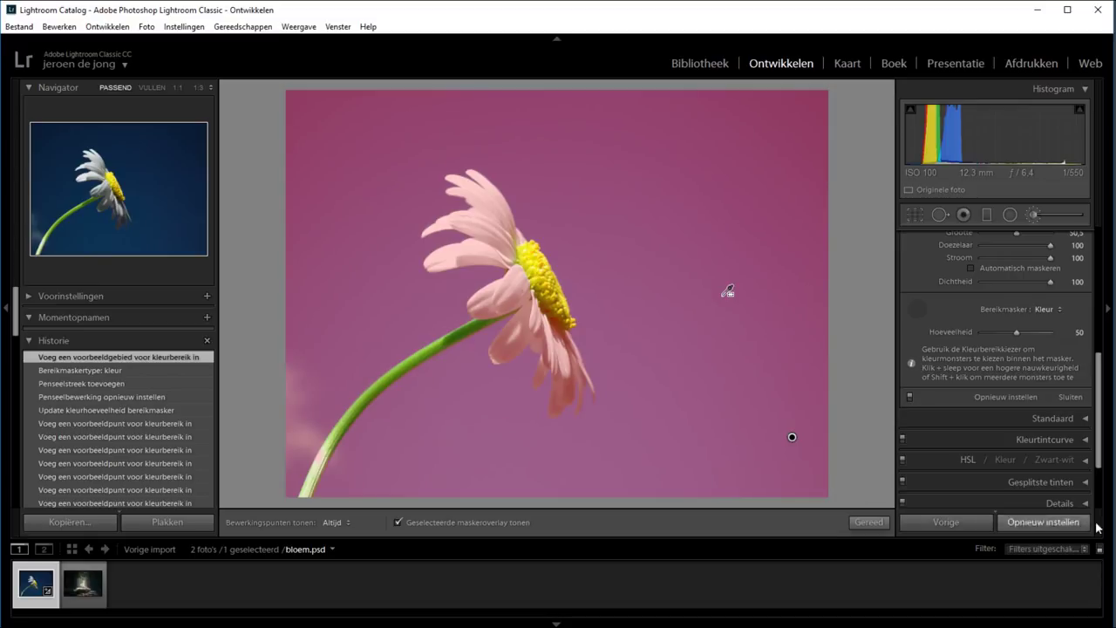
{"action": "left_click_drag", "start_coordinate": [1017, 337], "coordinate": [976, 333]}
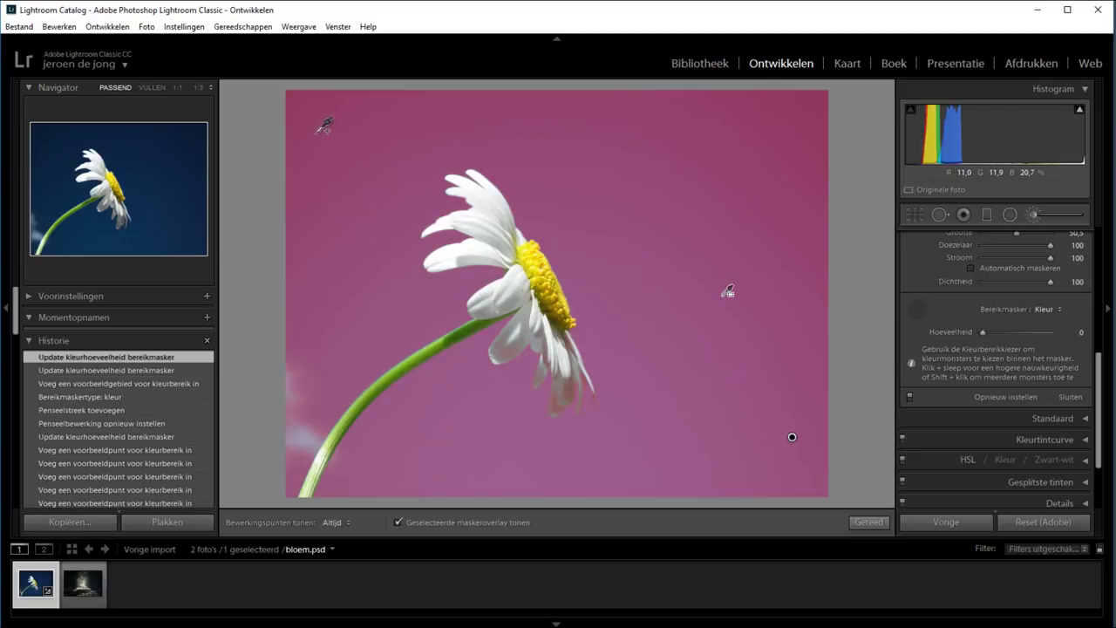
{"action": "mouse_move", "coordinate": [306, 115]}
{"action": "left_mouse_down"}
{"action": "mouse_move", "coordinate": [416, 347]}
{"action": "mouse_move", "coordinate": [424, 321]}
{"action": "left_mouse_up"}
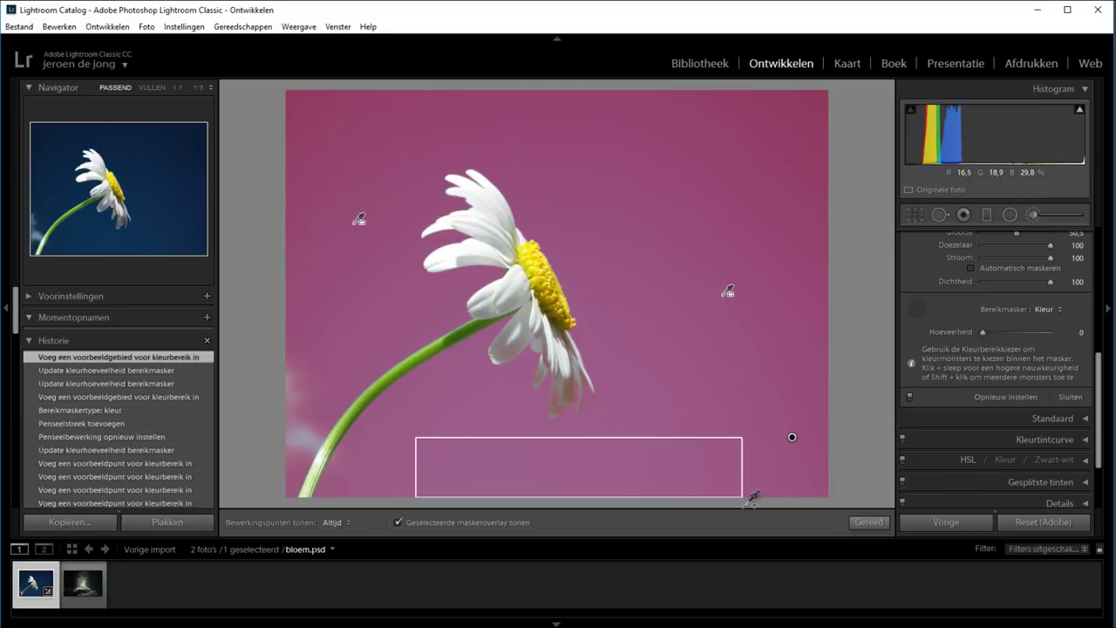
{"action": "left_click_drag", "start_coordinate": [416, 438], "coordinate": [745, 499]}
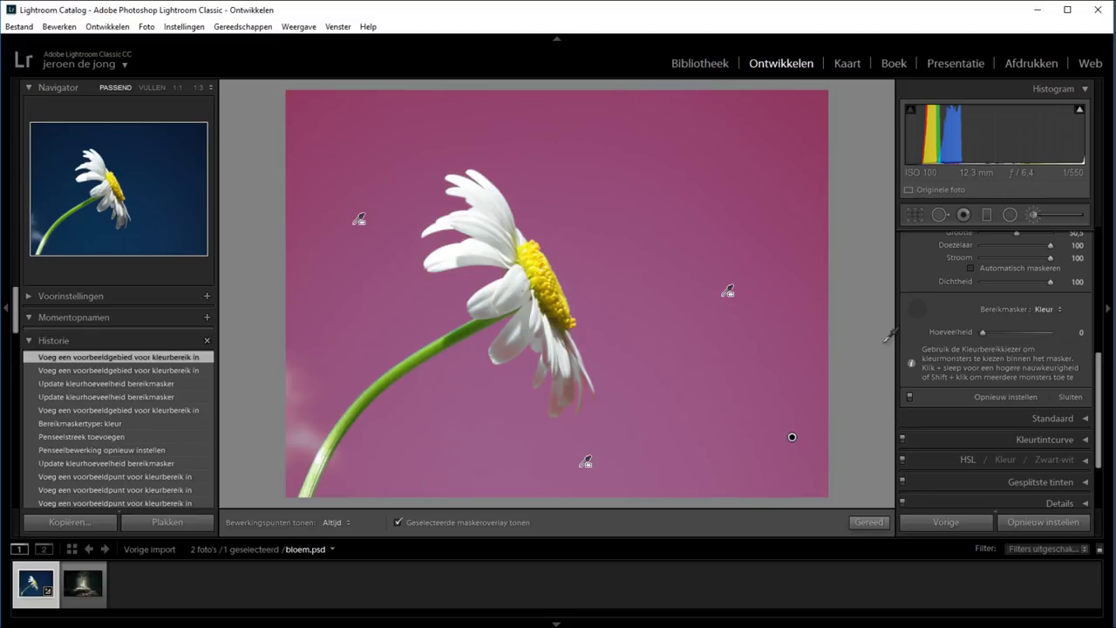
Step: Shrink the brush size (Grootte) to 10,8 and put the colour sampler away
{"action": "scroll", "coordinate": [1010, 342], "scroll_direction": "up", "scroll_amount": 3}
{"action": "left_click_drag", "start_coordinate": [1000, 343], "coordinate": [988, 343]}
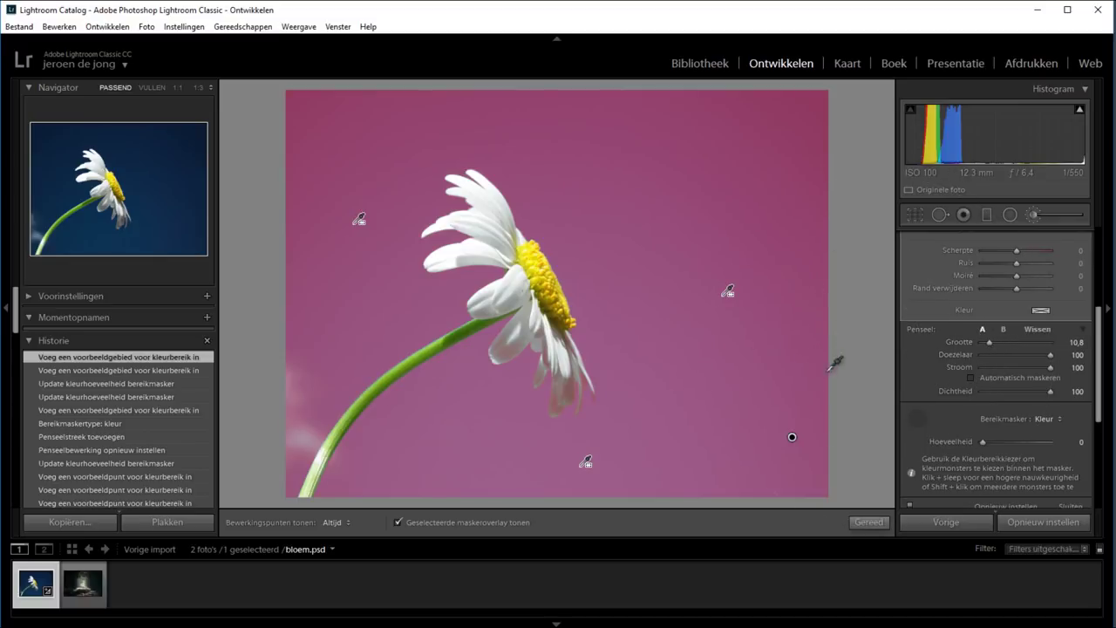
{"action": "left_click", "coordinate": [919, 415]}
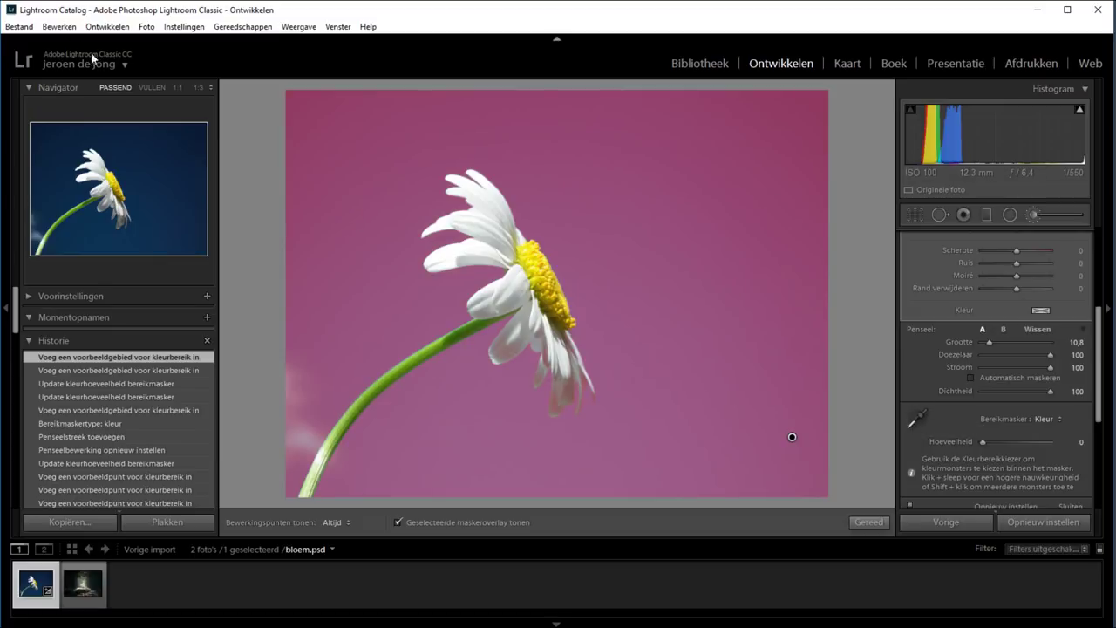
{"action": "left_click", "coordinate": [178, 87]}
Step: Erase the stray mask from the daisy's lower petal tips at 1:1 zoom, then fit the photo to view
{"action": "left_click", "coordinate": [122, 225]}
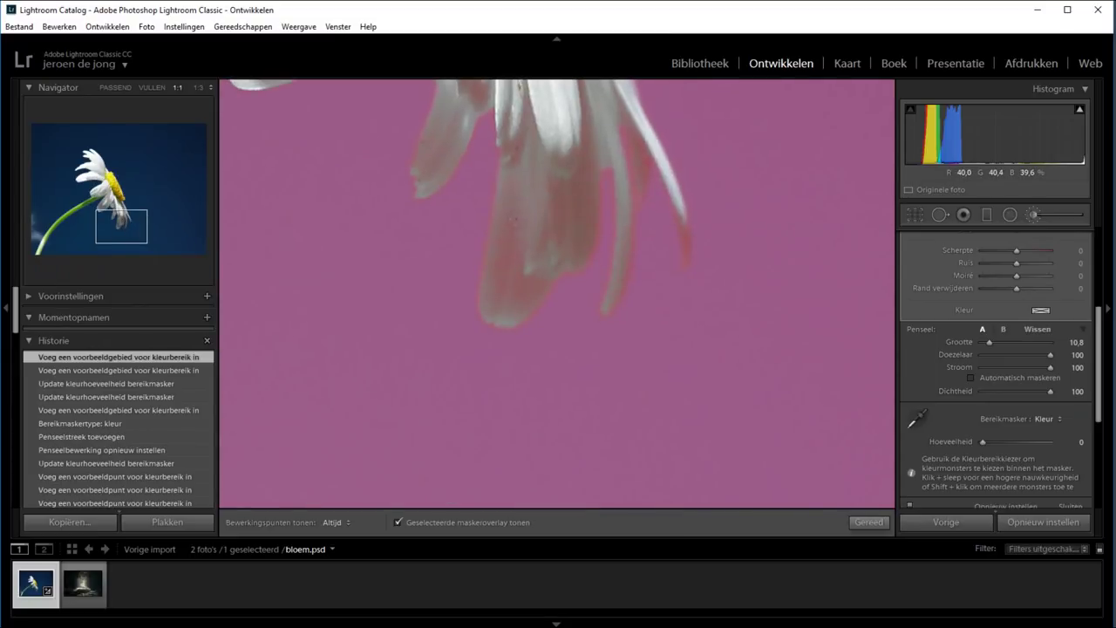
{"action": "key", "text": "alt"}
{"action": "key", "text": "h"}
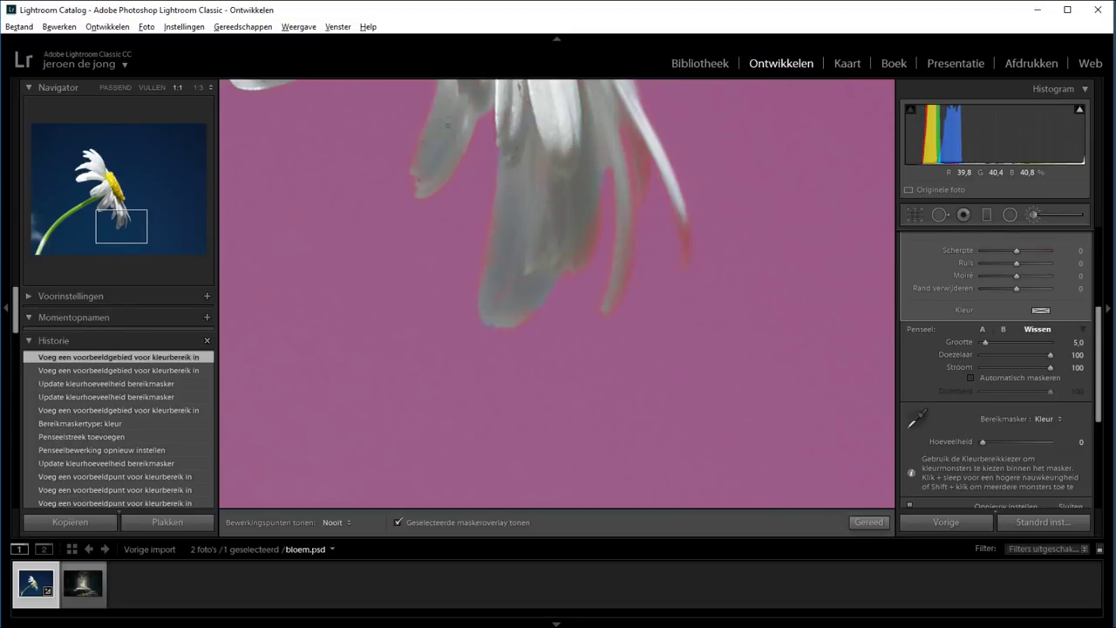
{"action": "left_click_drag", "start_coordinate": [447, 125], "coordinate": [453, 131]}
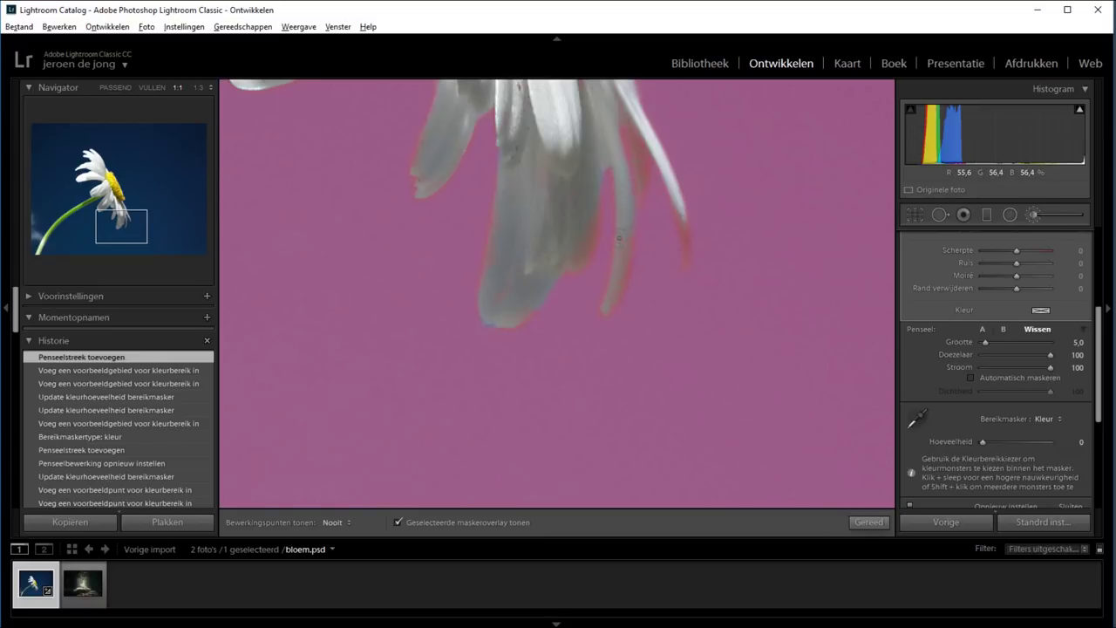
{"action": "left_click", "coordinate": [603, 298]}
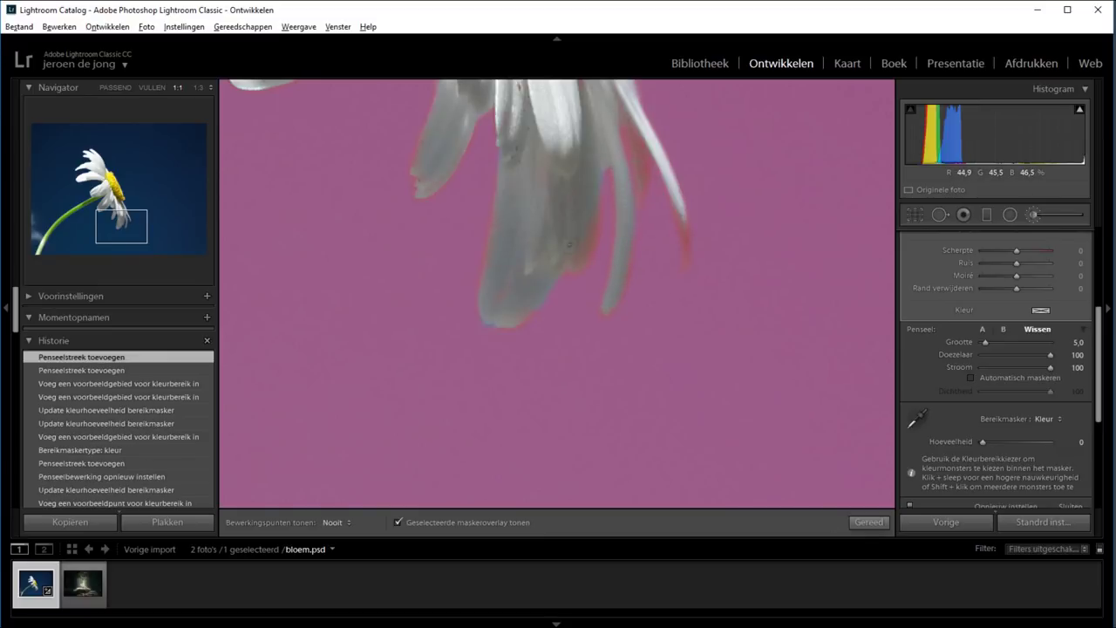
{"action": "left_click", "coordinate": [684, 237]}
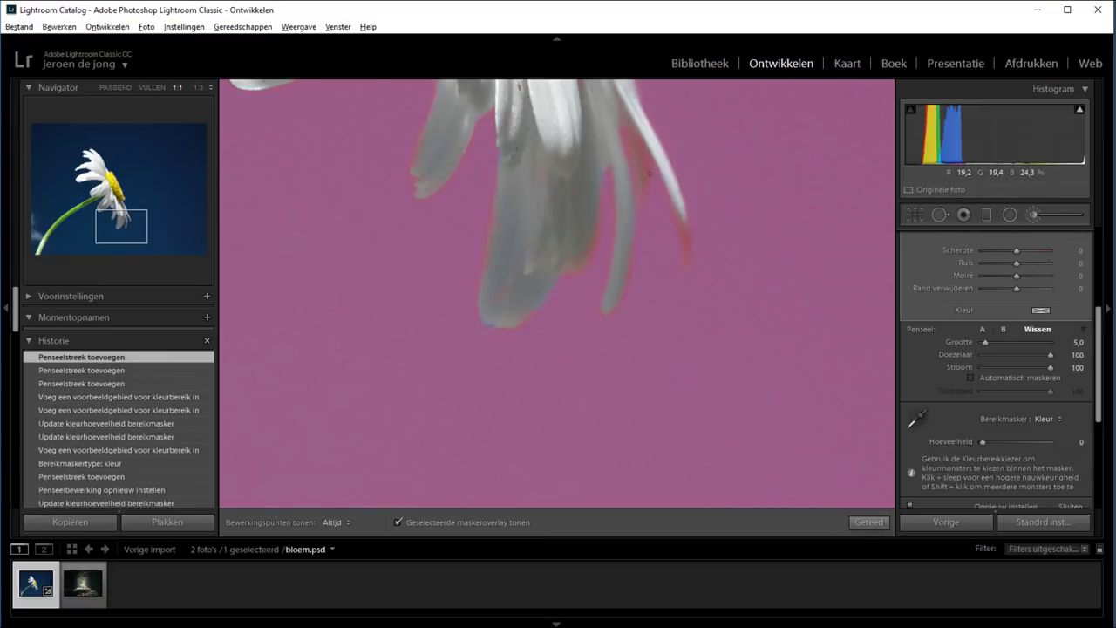
{"action": "left_click", "coordinate": [683, 253], "text": "alt"}
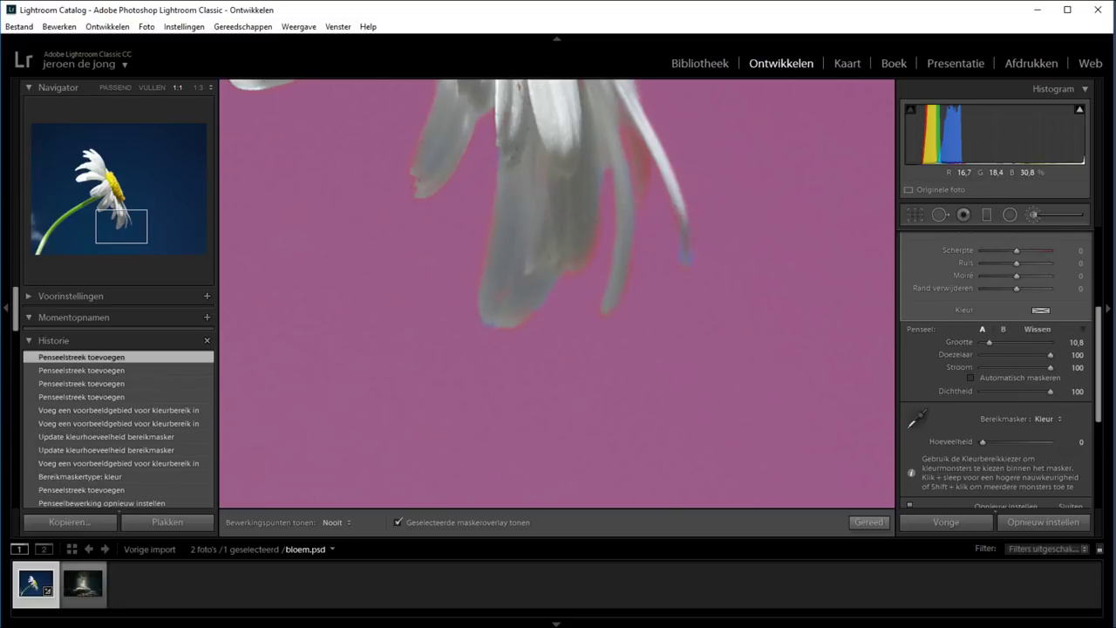
{"action": "left_click", "coordinate": [115, 88]}
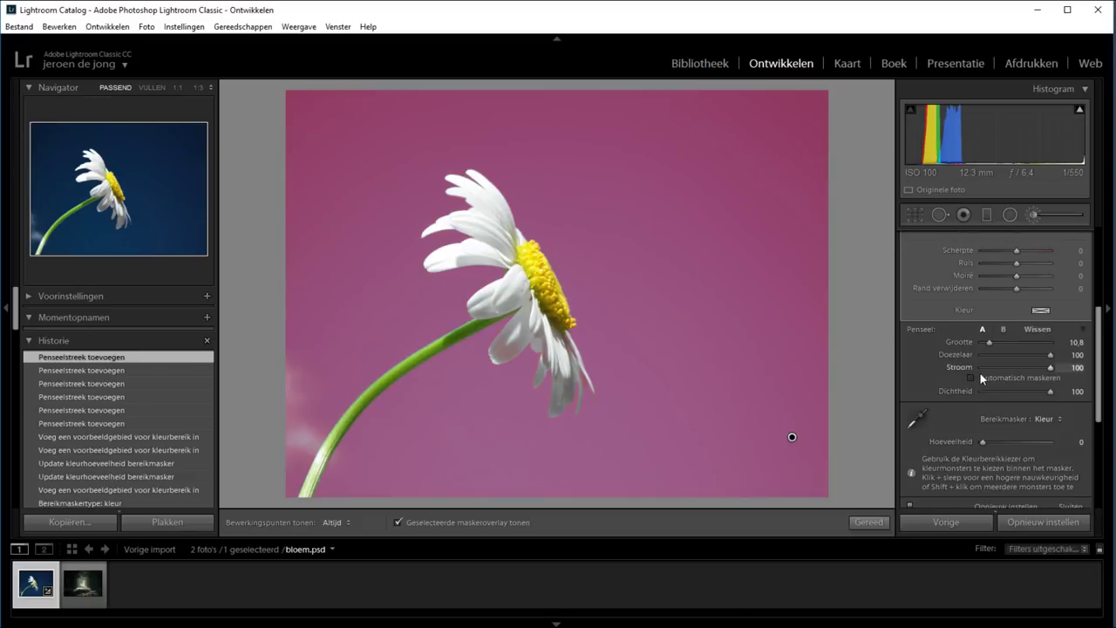
Step: With the overlay hidden, give the sky brush exposure -0,59, contrast 29 and saturation 52
{"action": "key", "text": "o"}
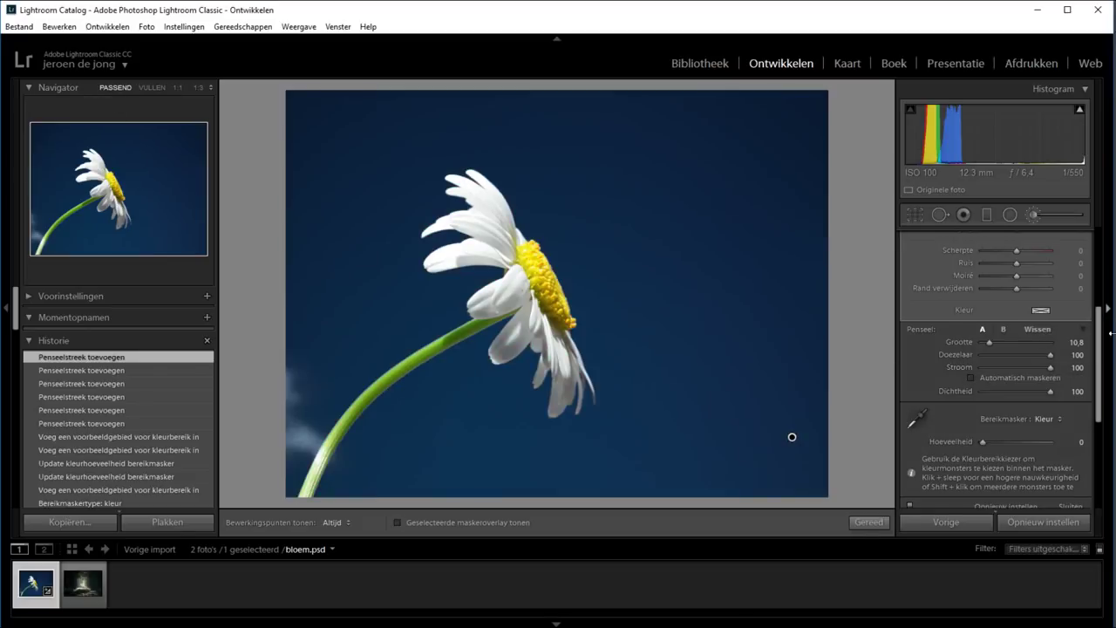
{"action": "scroll", "coordinate": [1056, 382], "scroll_direction": "up", "scroll_amount": 5}
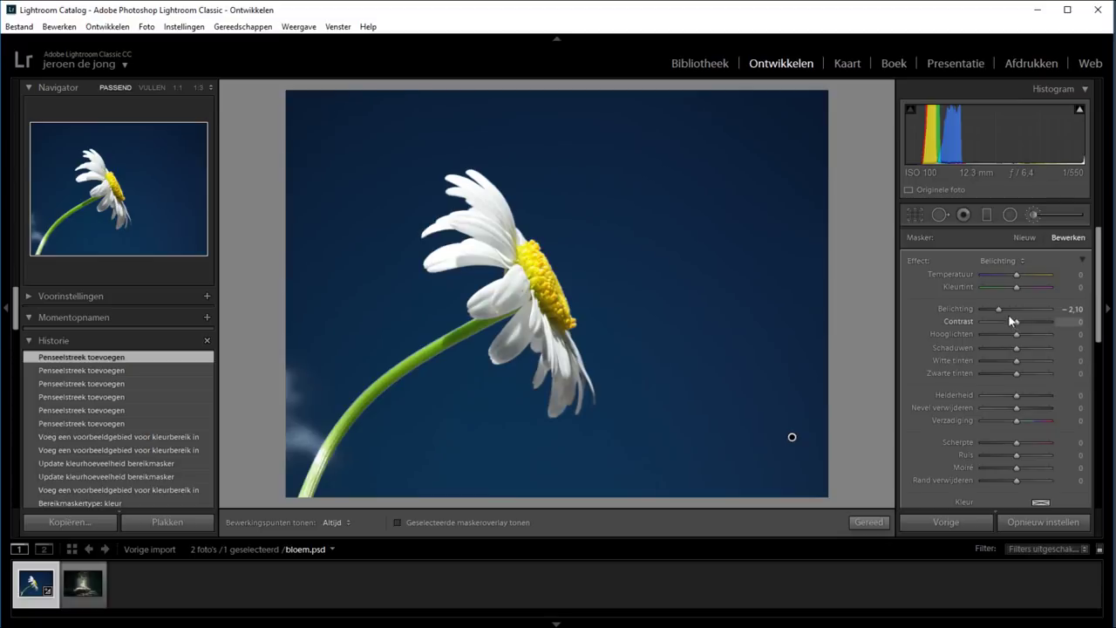
{"action": "left_click_drag", "start_coordinate": [1000, 310], "coordinate": [1027, 321]}
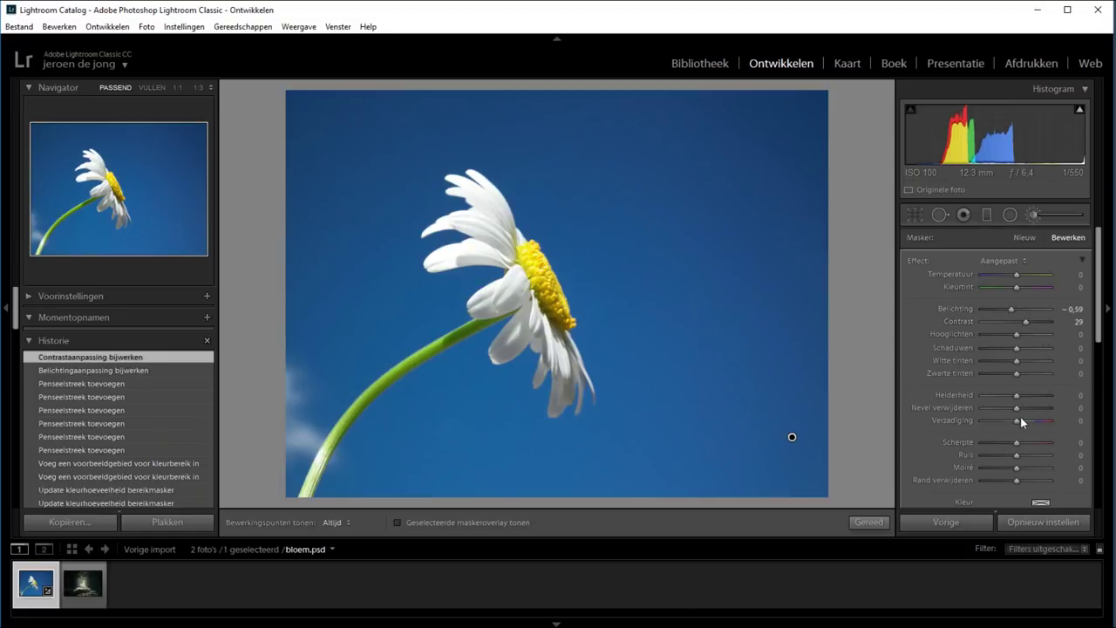
{"action": "left_click_drag", "start_coordinate": [1028, 417], "coordinate": [1036, 415]}
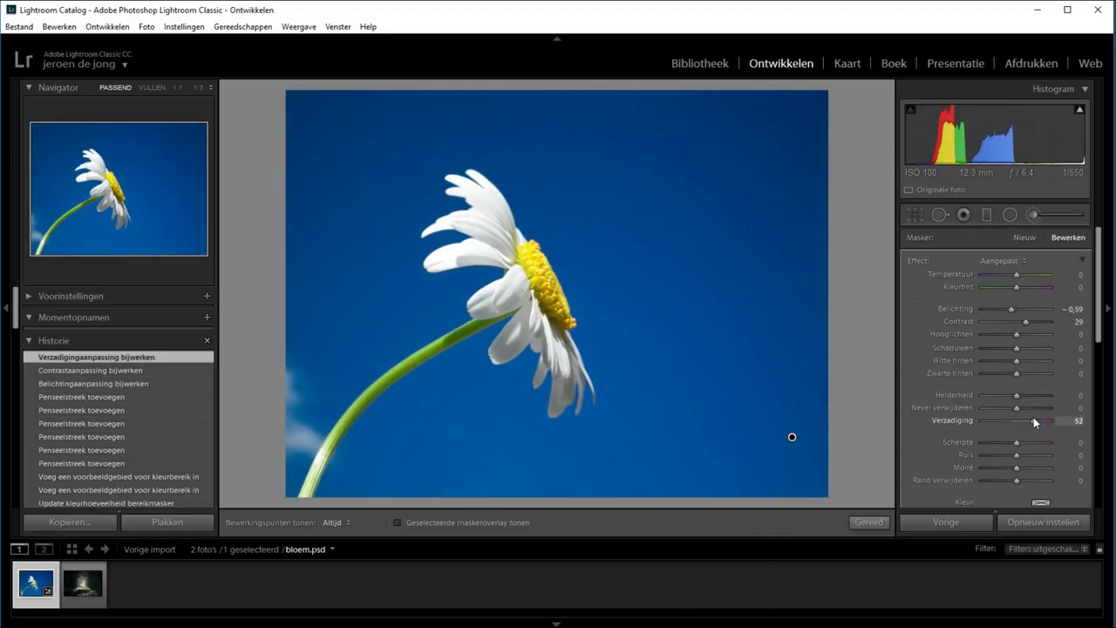
Step: Toggle between the before and after views to compare the original paler sky with the edit
{"action": "key", "text": "backslash"}
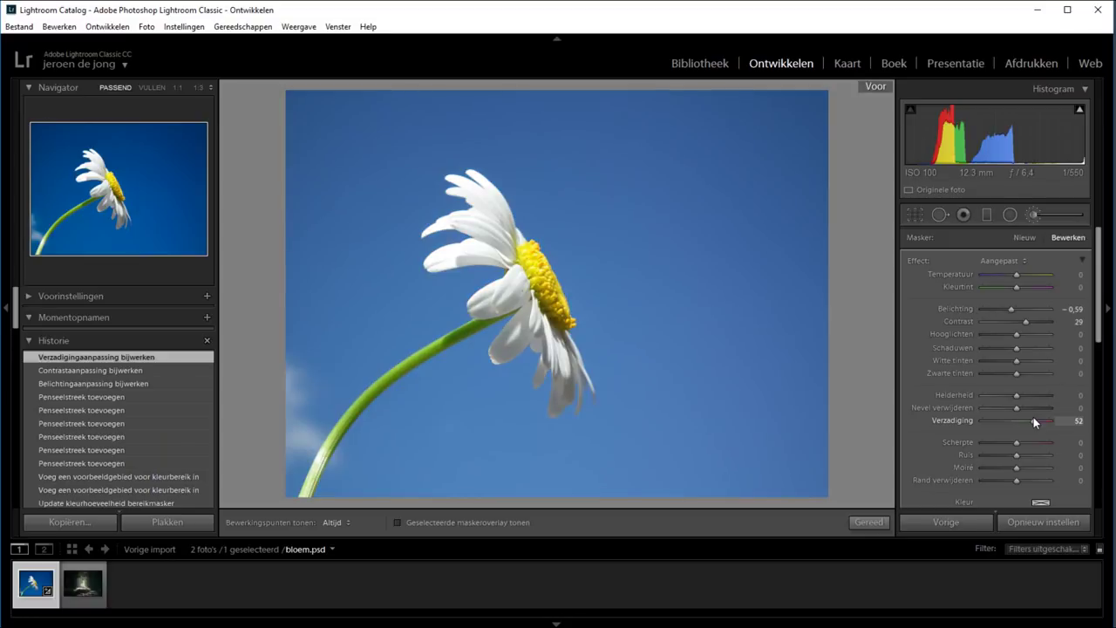
{"action": "key", "text": "backslash"}
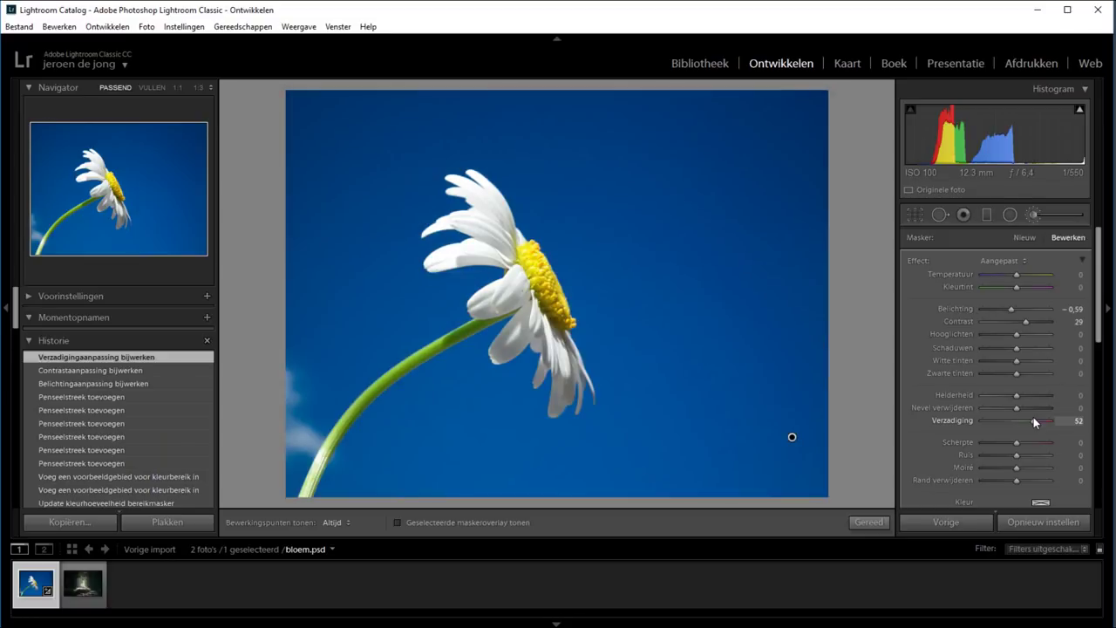
{"action": "key", "text": "backslash"}
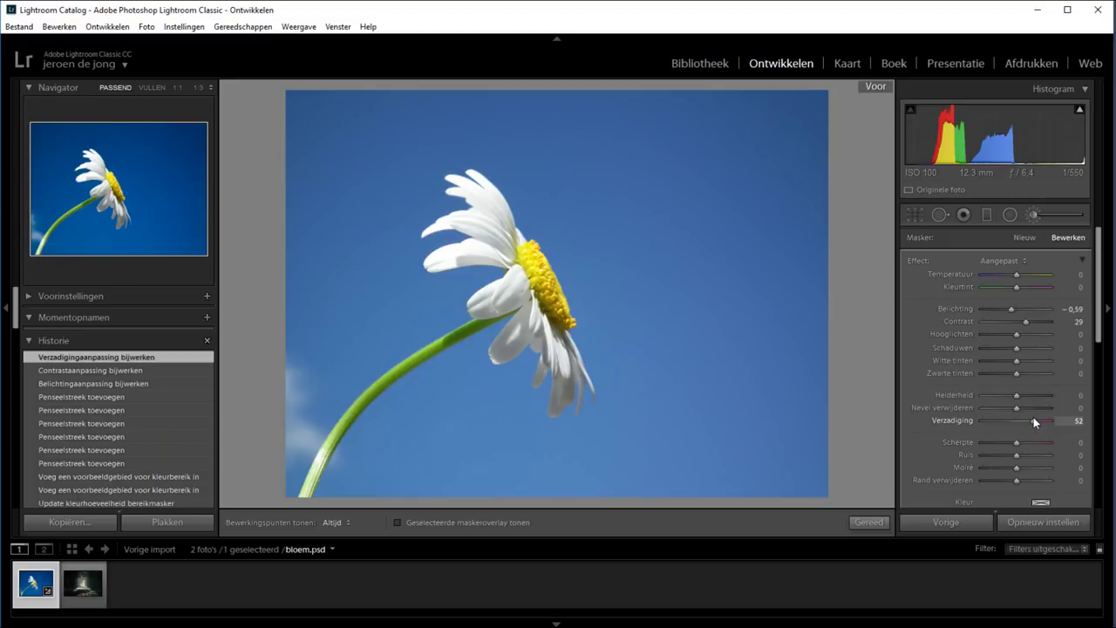
{"action": "key", "text": "backslash"}
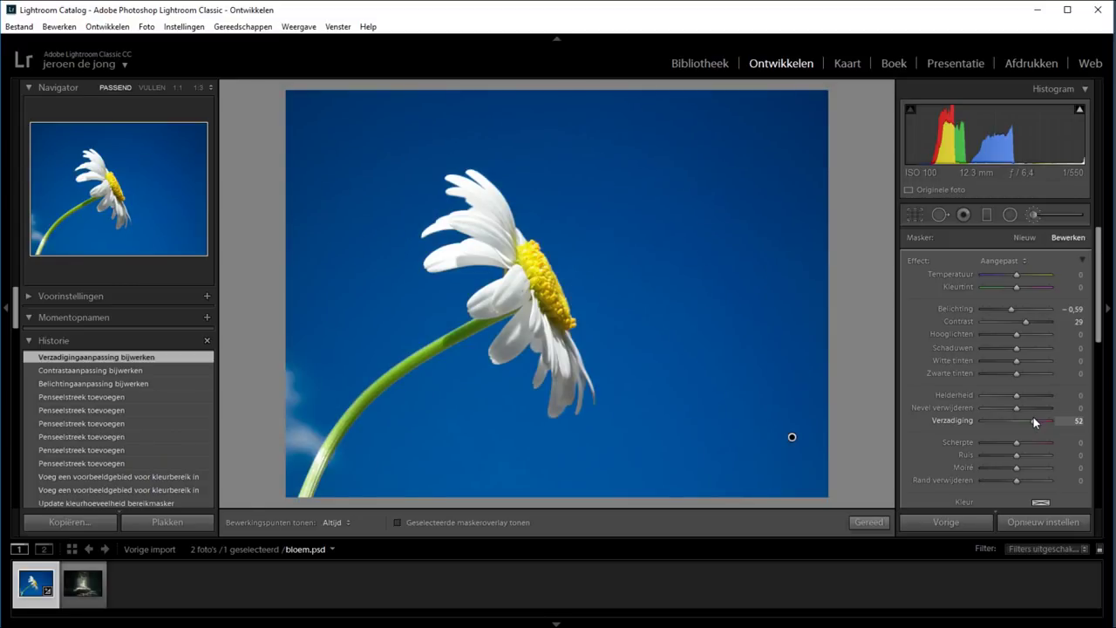
{"action": "key", "text": "backslash"}
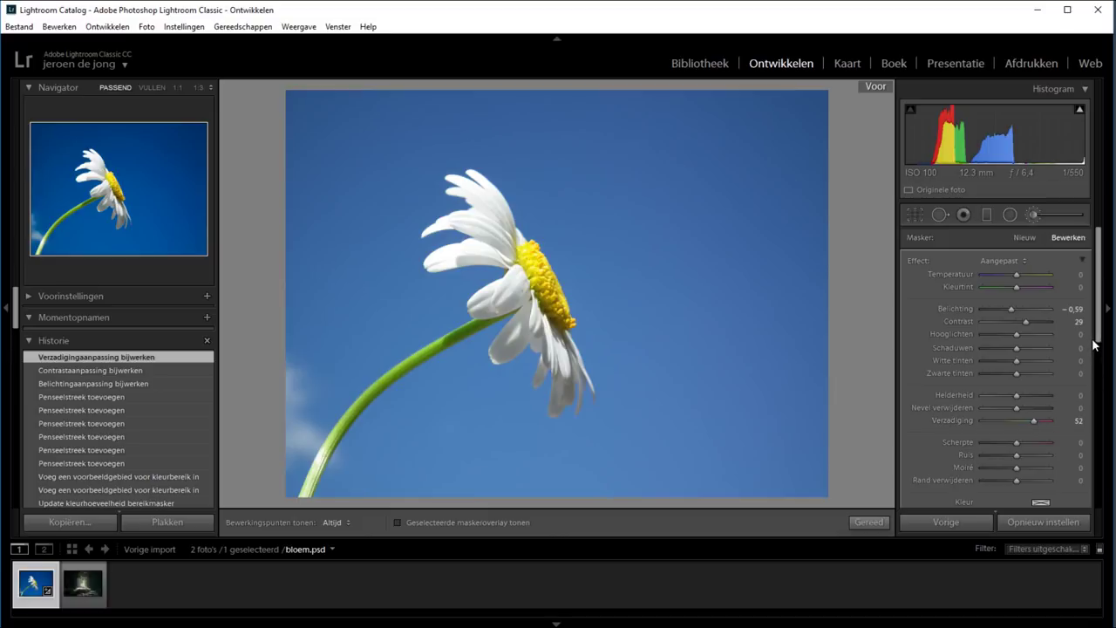
Step: Open bosweg.psd from the filmstrip and brush a stroke down the central light beam
{"action": "left_click_drag", "start_coordinate": [1097, 343], "coordinate": [1112, 401]}
{"action": "left_click", "coordinate": [101, 589]}
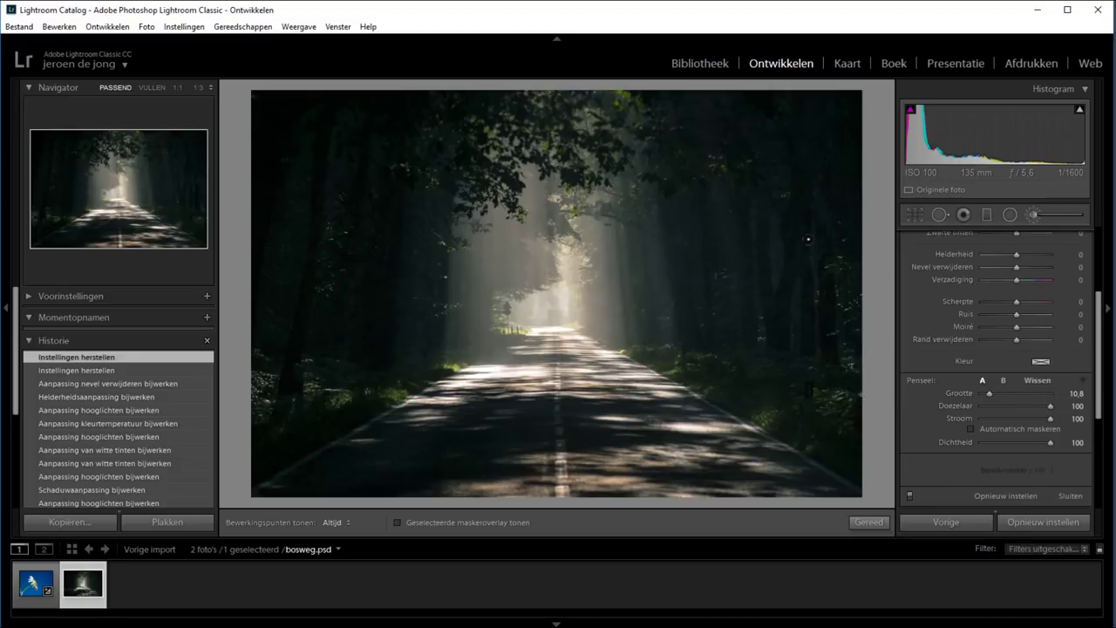
{"action": "mouse_move", "coordinate": [548, 225]}
{"action": "left_mouse_down"}
{"action": "mouse_move", "coordinate": [546, 324]}
{"action": "mouse_move", "coordinate": [521, 375]}
{"action": "left_mouse_up"}
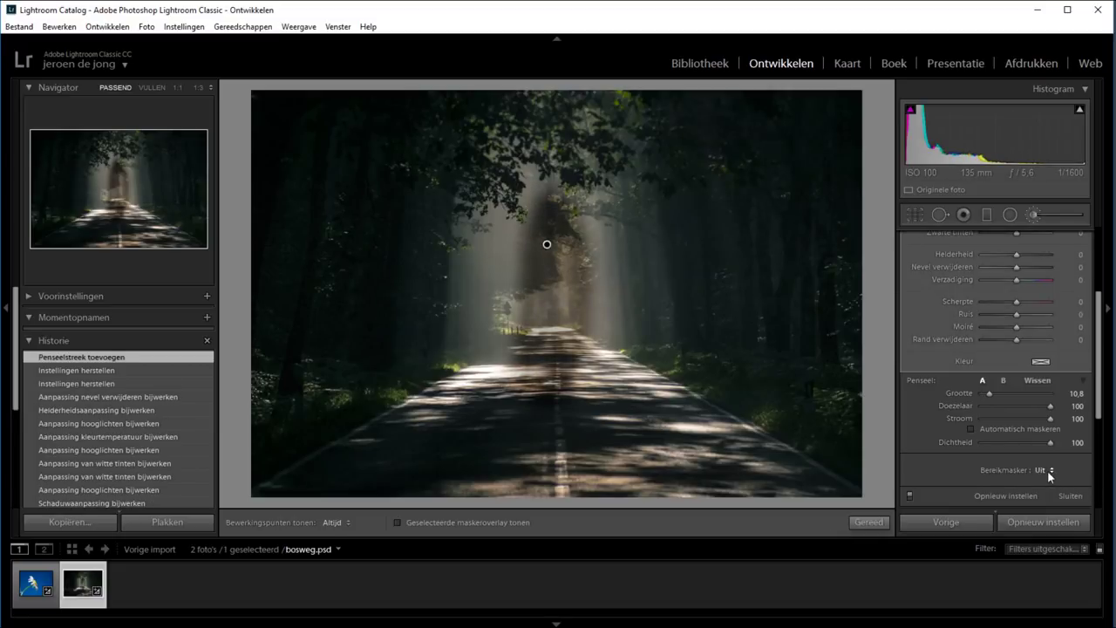
Step: Set the brush's Bereikmasker to Luminantie and show the red mask overlay
{"action": "left_click", "coordinate": [1047, 470]}
{"action": "left_click", "coordinate": [1038, 518]}
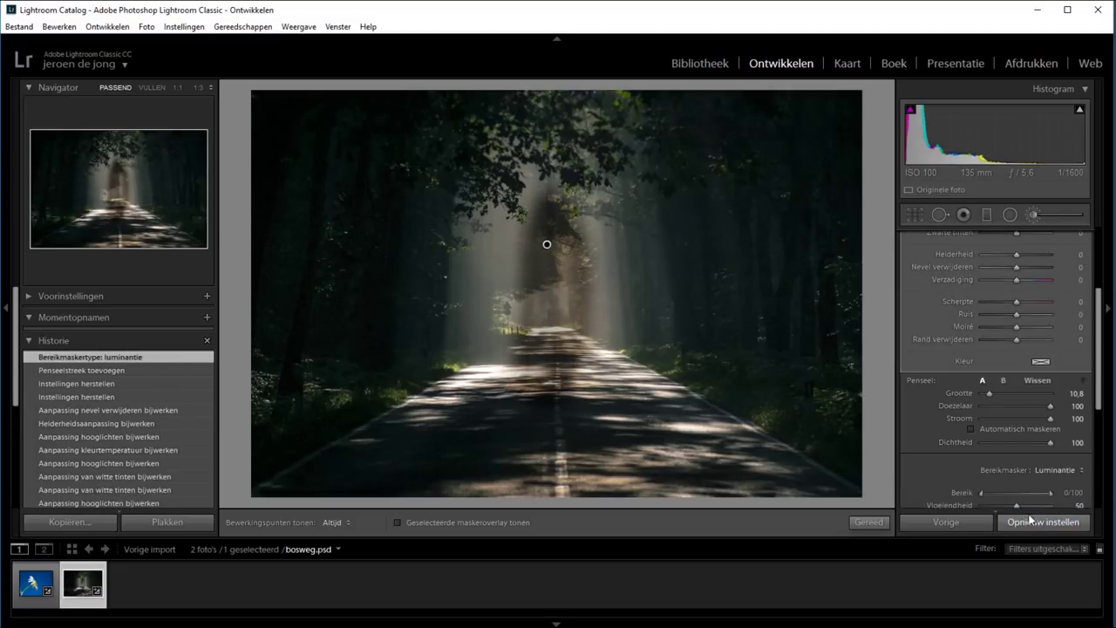
{"action": "key", "text": "o"}
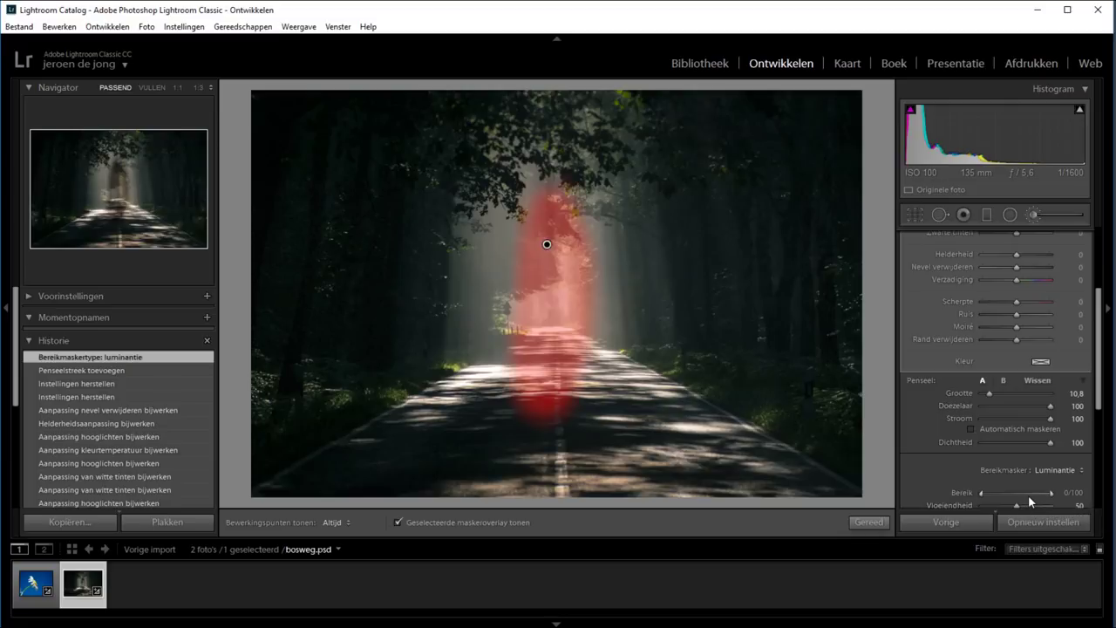
{"action": "scroll", "coordinate": [1073, 436], "scroll_direction": "down", "scroll_amount": 5}
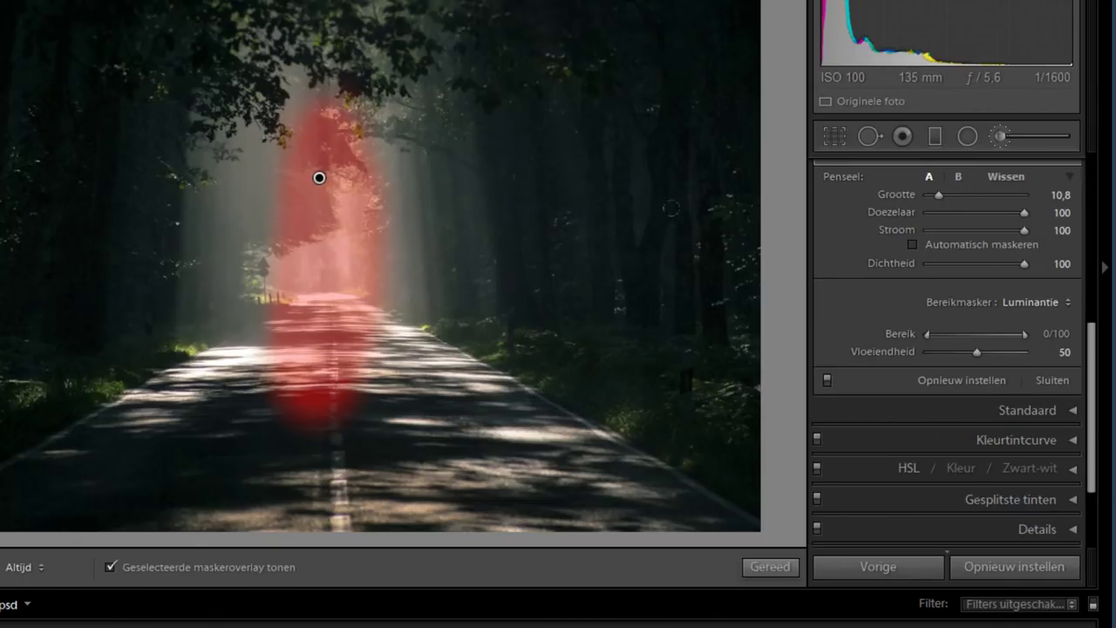
Step: Paint the size-35 brush over nearly the whole photo, pins set to Always, checking the overlay
{"action": "scroll", "coordinate": [782, 187], "scroll_direction": "up", "scroll_amount": 5}
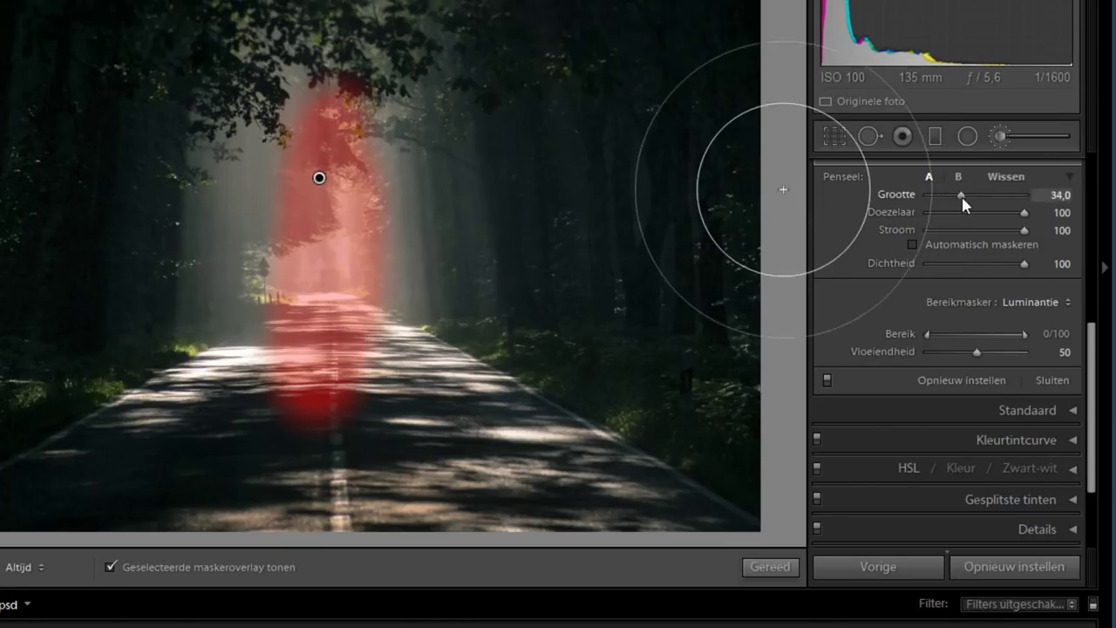
{"action": "mouse_move", "coordinate": [436, 105]}
{"action": "left_mouse_down"}
{"action": "mouse_move", "coordinate": [591, 302]}
{"action": "mouse_move", "coordinate": [120, 491]}
{"action": "left_mouse_up"}
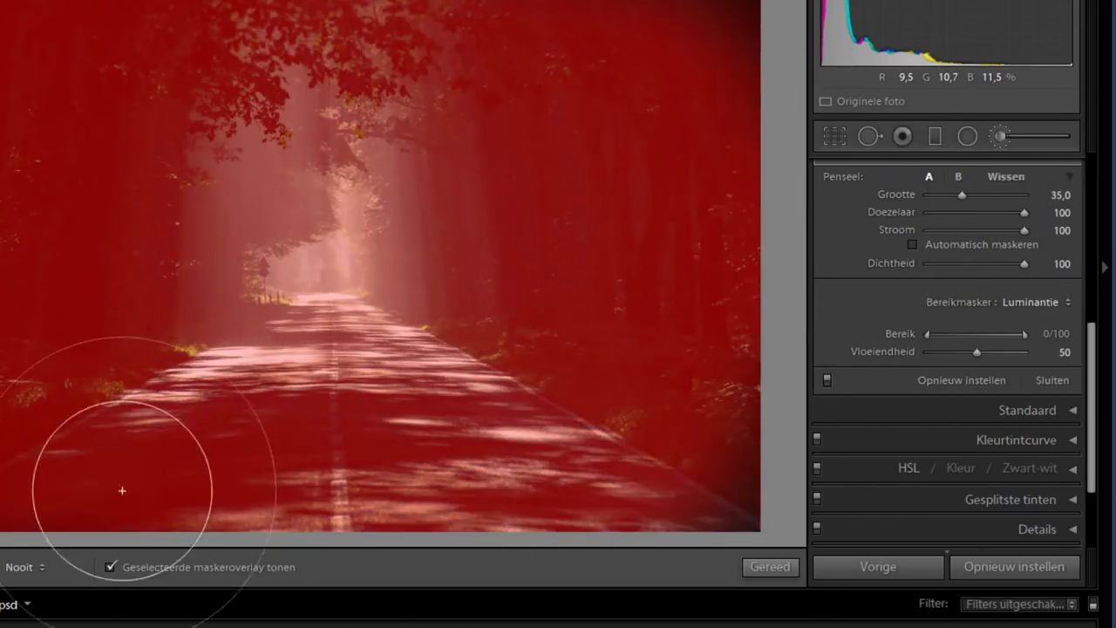
{"action": "key", "text": "h"}
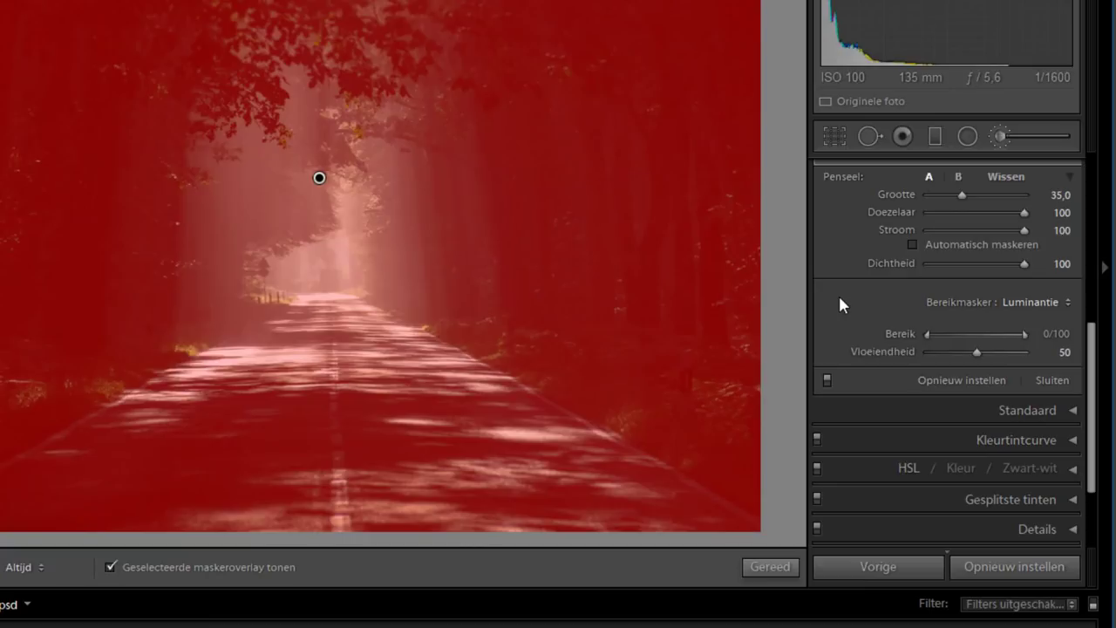
{"action": "key", "text": "o"}
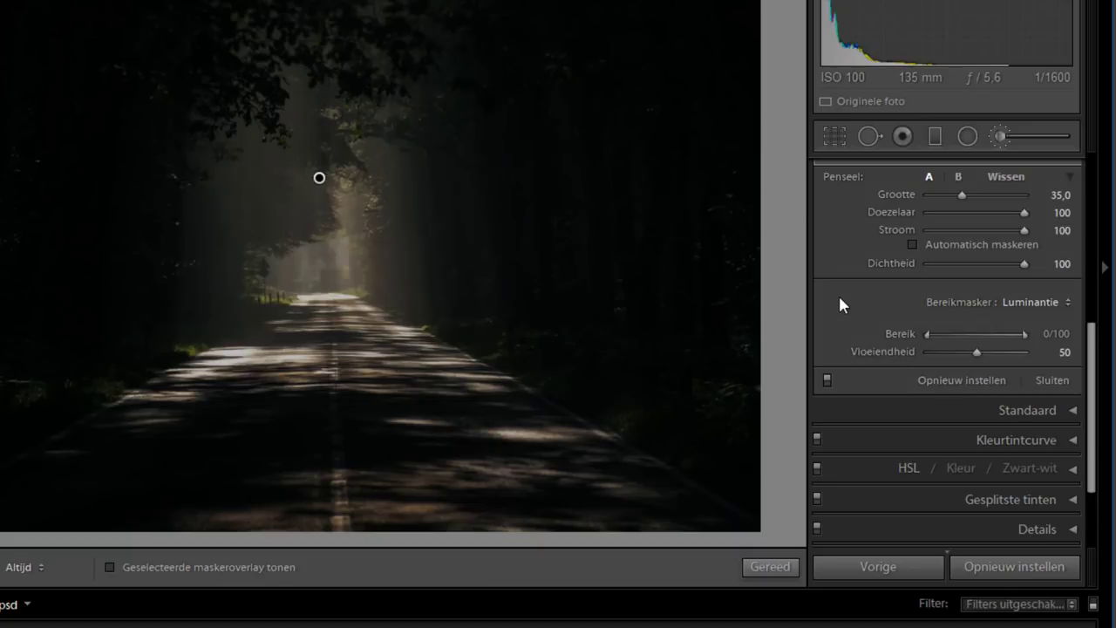
{"action": "key", "text": "o"}
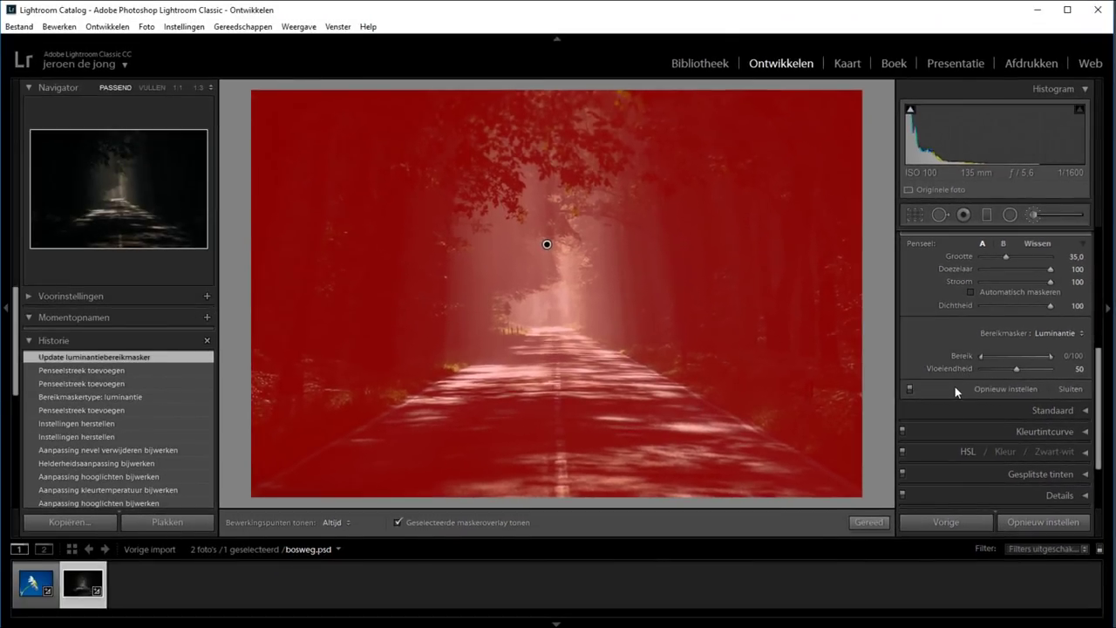
Step: Narrow the Luminantie range to 95/100 and lower Vloeiendheid to 22
{"action": "left_click_drag", "start_coordinate": [983, 357], "coordinate": [1047, 362]}
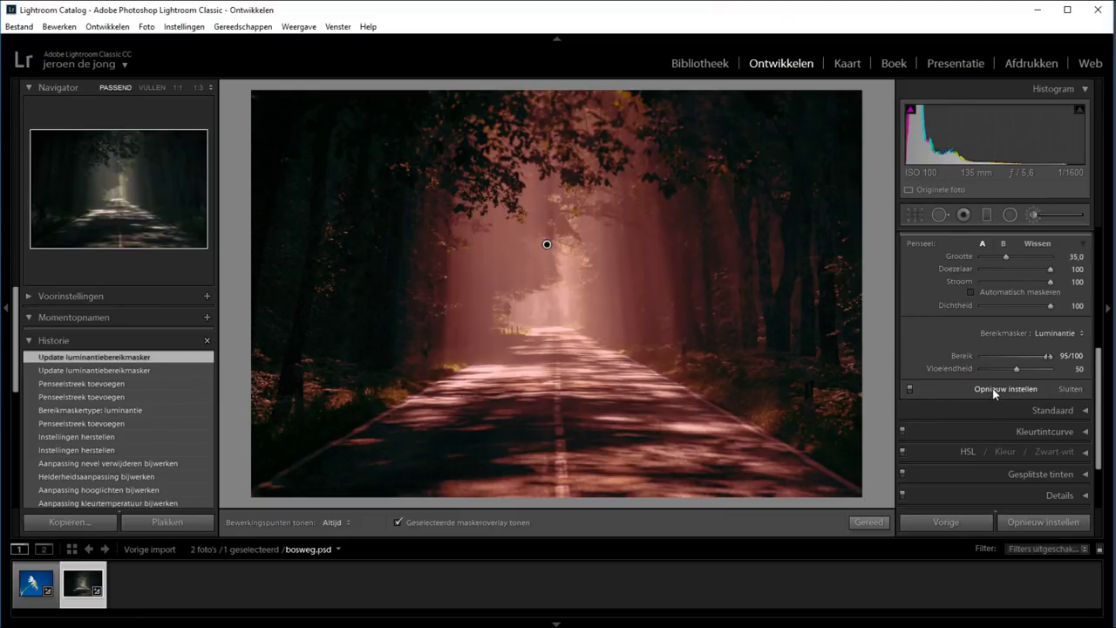
{"action": "left_click_drag", "start_coordinate": [1045, 357], "coordinate": [968, 351]}
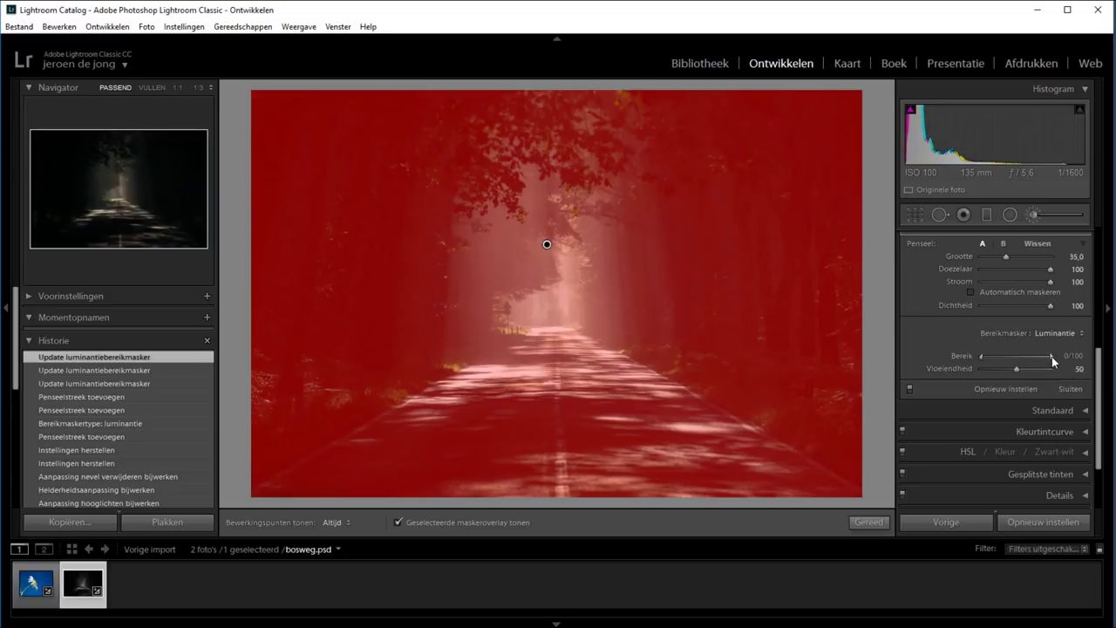
{"action": "left_click_drag", "start_coordinate": [1052, 356], "coordinate": [999, 358]}
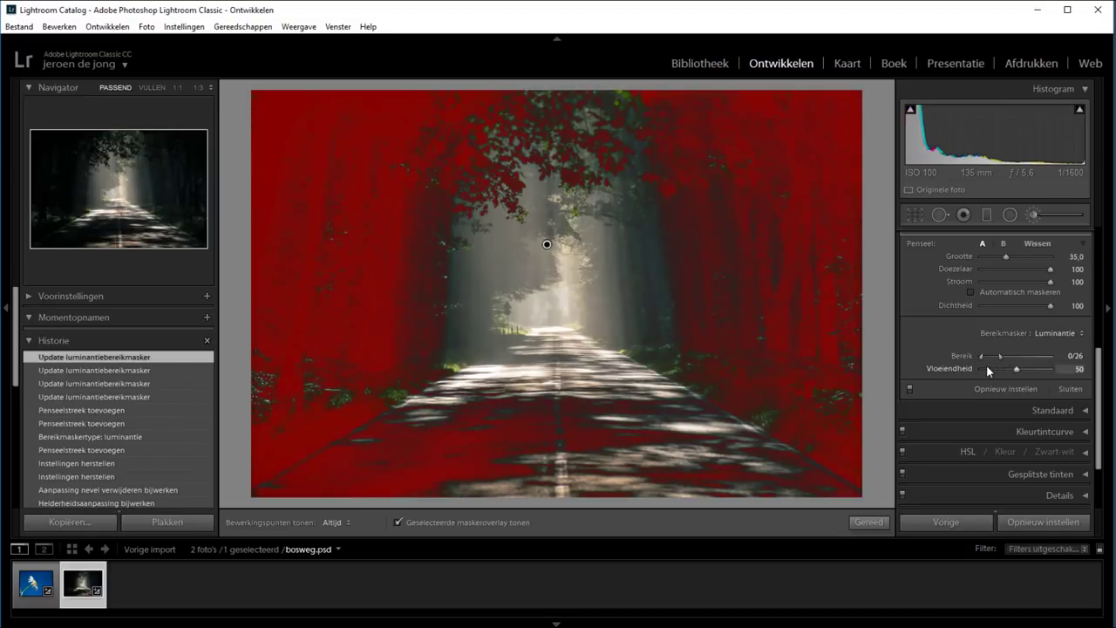
{"action": "left_click_drag", "start_coordinate": [983, 356], "coordinate": [1084, 366]}
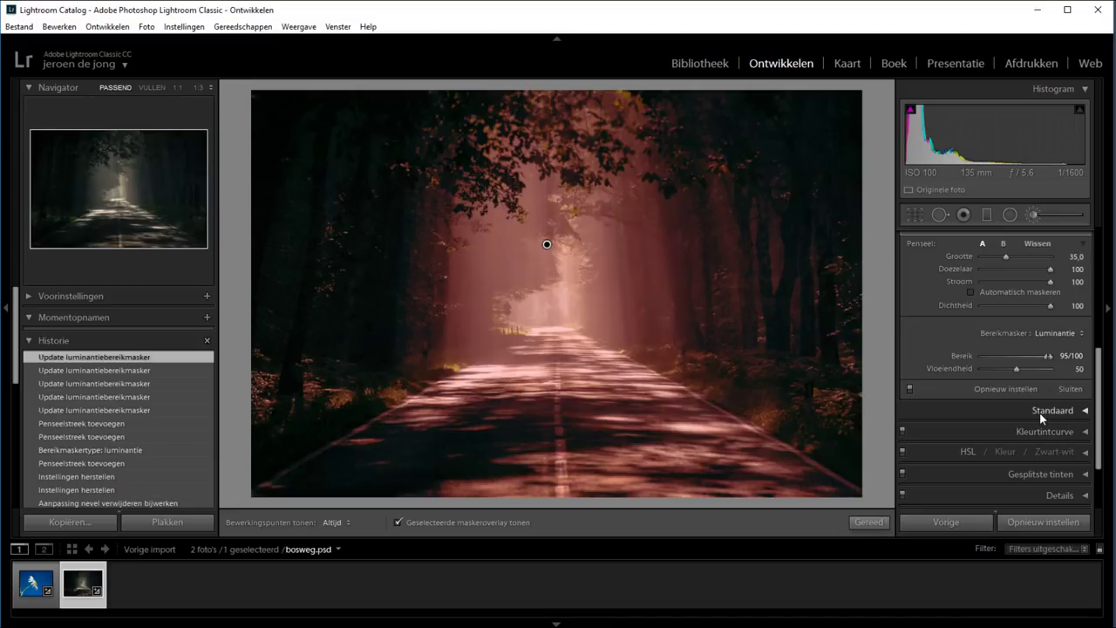
{"action": "left_click_drag", "start_coordinate": [1018, 368], "coordinate": [999, 378]}
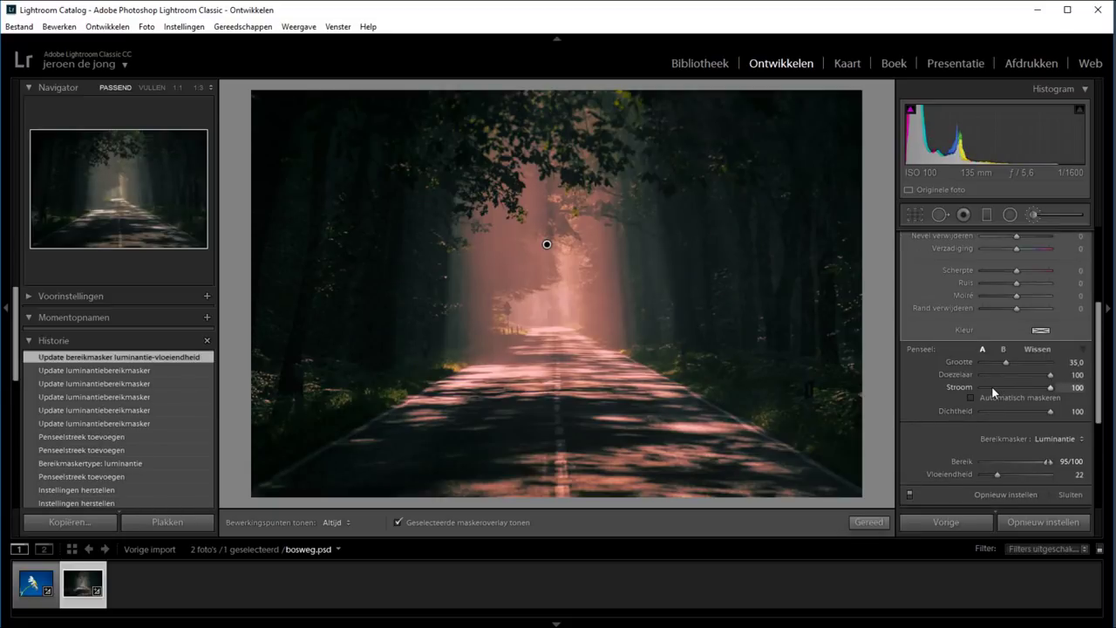
Step: Set the brush to exposure 0, contrast 49, temperature 64, highlights −19, dehaze −49, saturation 47
{"action": "key", "text": "o"}
{"action": "scroll", "coordinate": [928, 369], "scroll_direction": "up", "scroll_amount": 4}
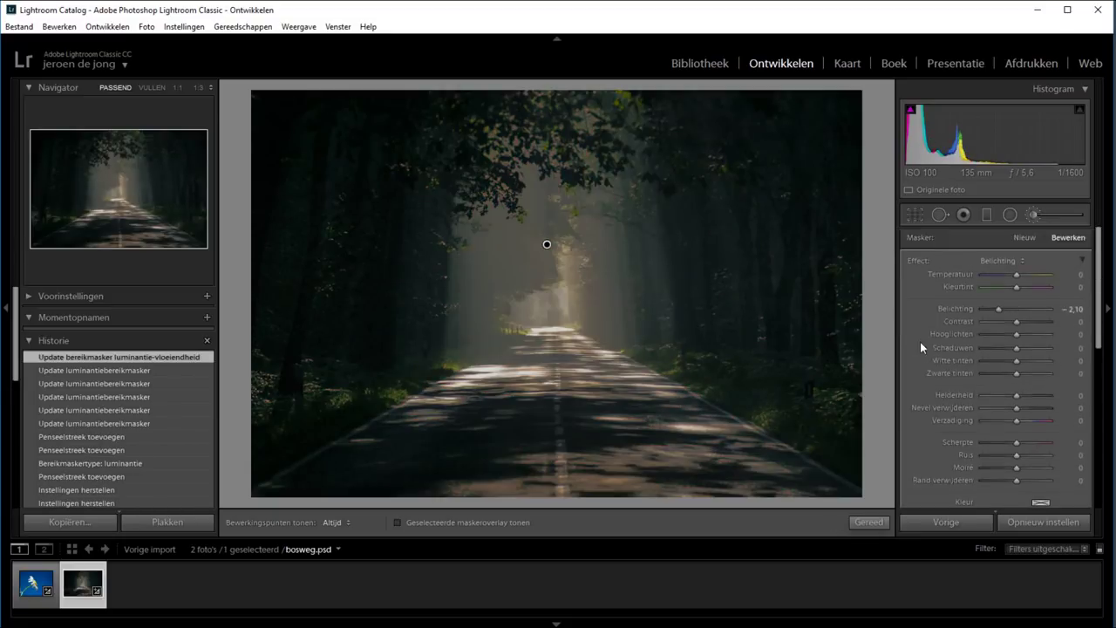
{"action": "double_click", "coordinate": [950, 309]}
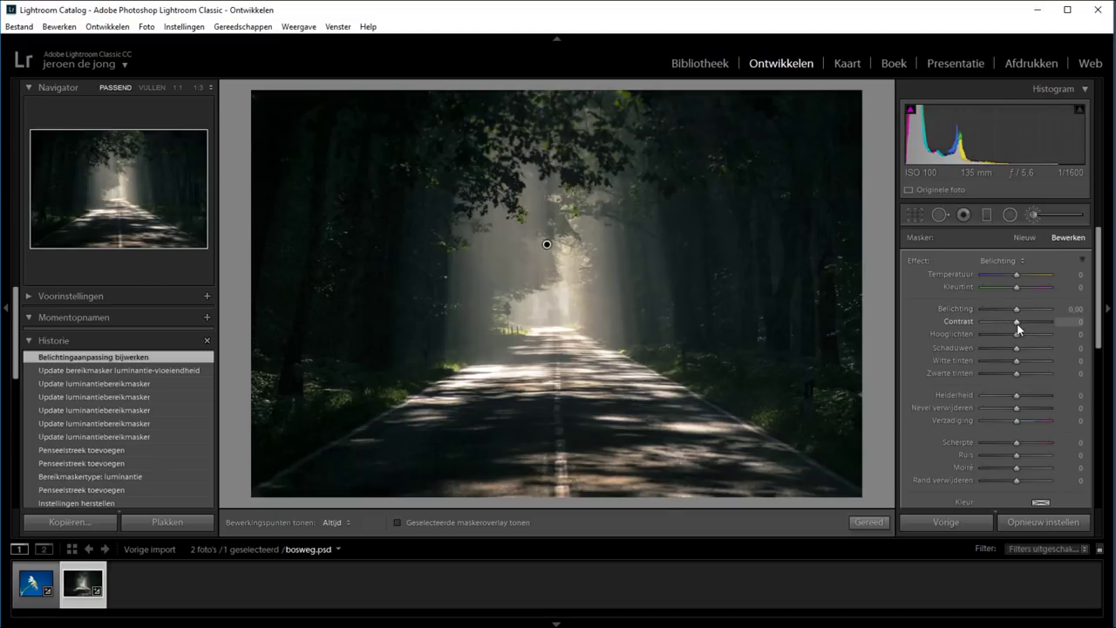
{"action": "left_click_drag", "start_coordinate": [1016, 321], "coordinate": [1032, 328]}
{"action": "left_click_drag", "start_coordinate": [1015, 274], "coordinate": [1029, 275]}
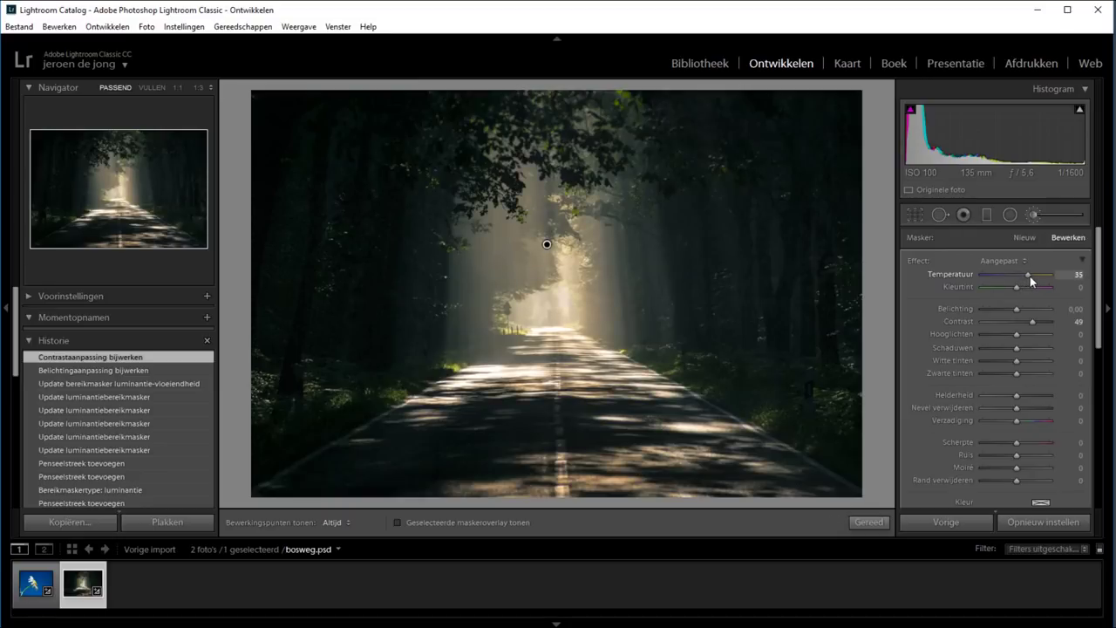
{"action": "left_click_drag", "start_coordinate": [1015, 334], "coordinate": [1009, 334]}
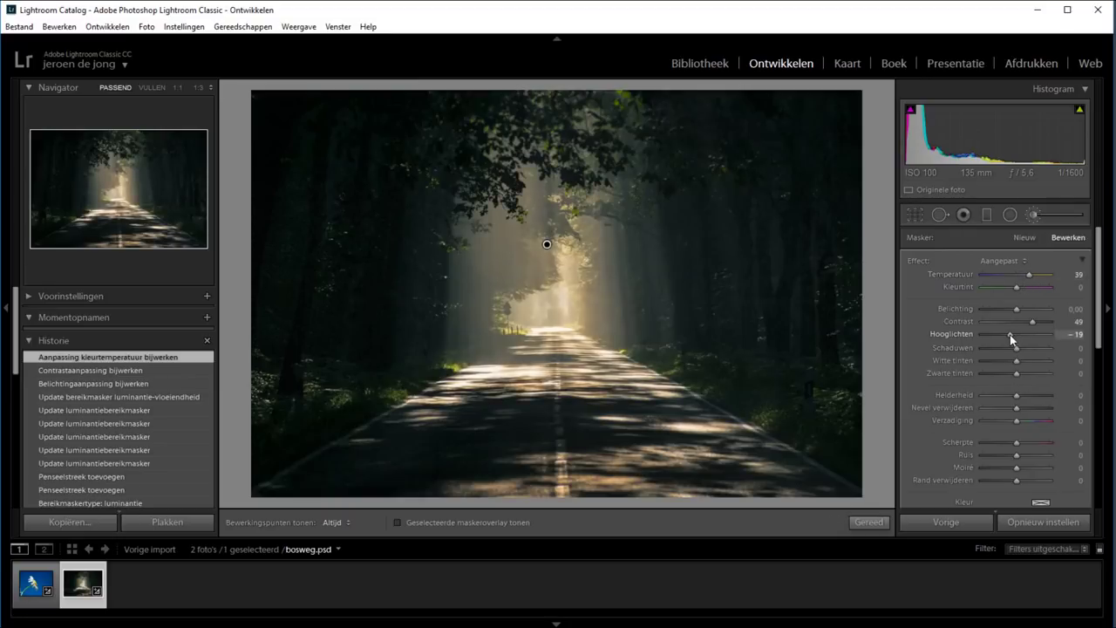
{"action": "mouse_move", "coordinate": [1015, 408]}
{"action": "left_mouse_down"}
{"action": "mouse_move", "coordinate": [1001, 408]}
{"action": "mouse_move", "coordinate": [1031, 420]}
{"action": "left_mouse_up"}
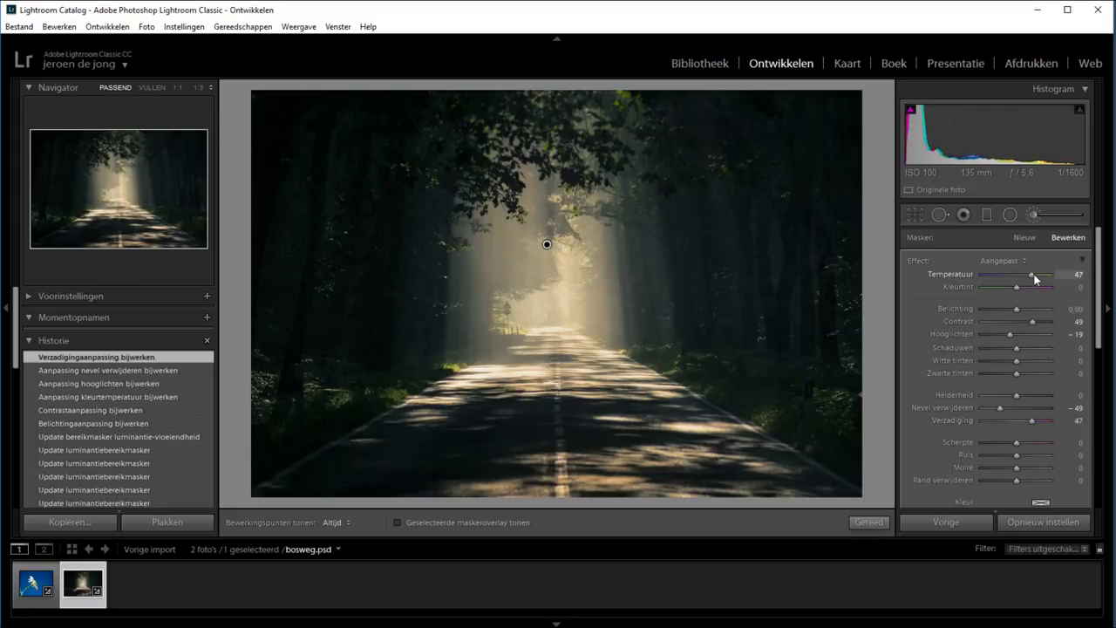
{"action": "left_click_drag", "start_coordinate": [1028, 275], "coordinate": [1037, 275]}
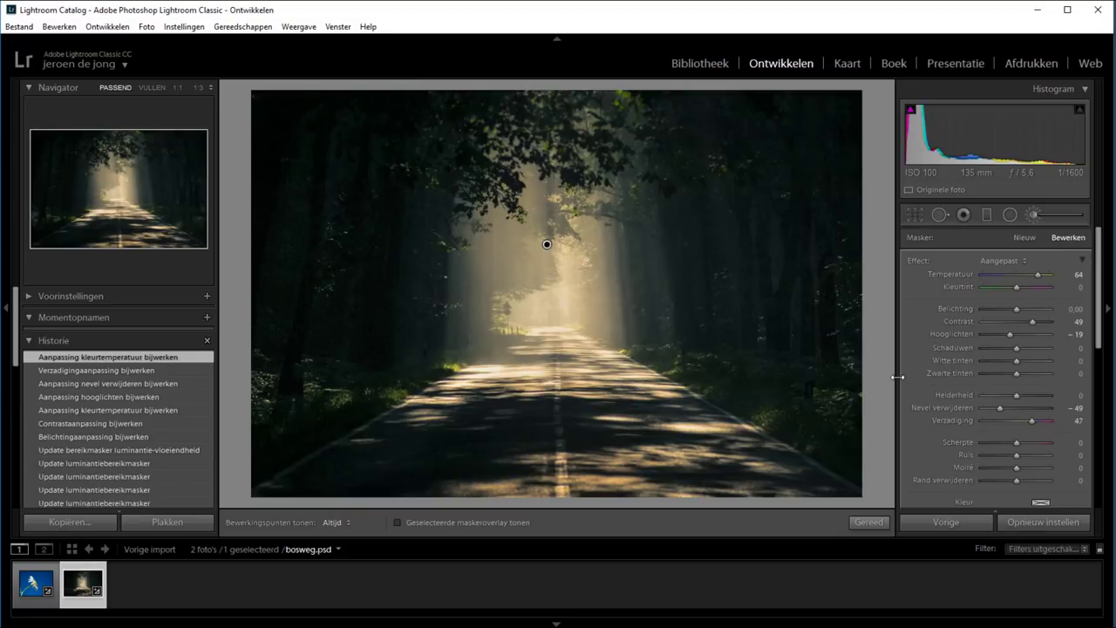
{"action": "key", "text": "backslash"}
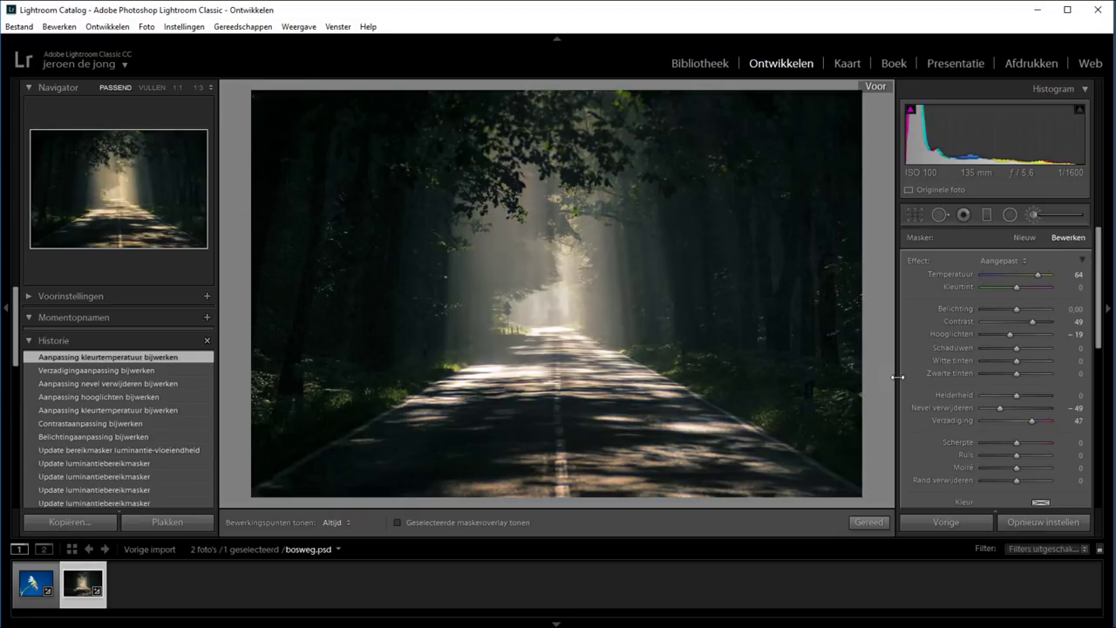
{"action": "key", "text": "backslash"}
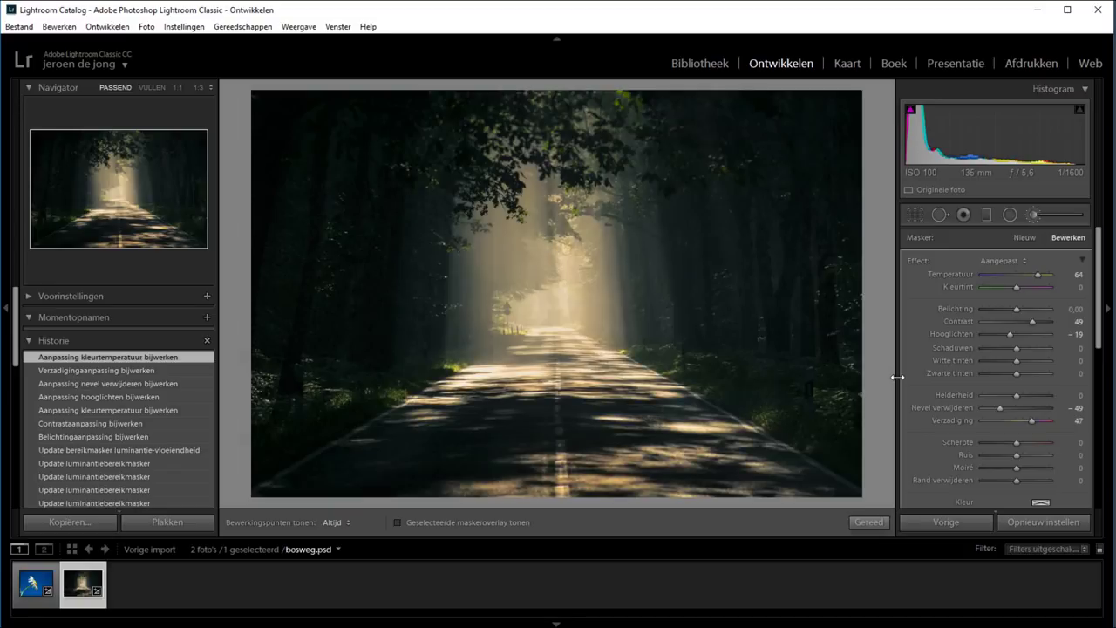